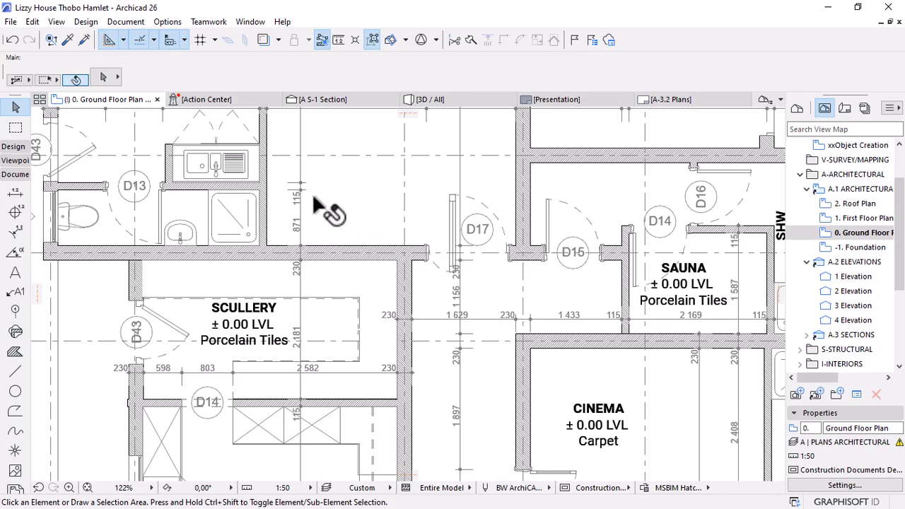
- View the house in 3D from the front, then go back to the ground floor plan
scroll(388, 174, "down", 8)
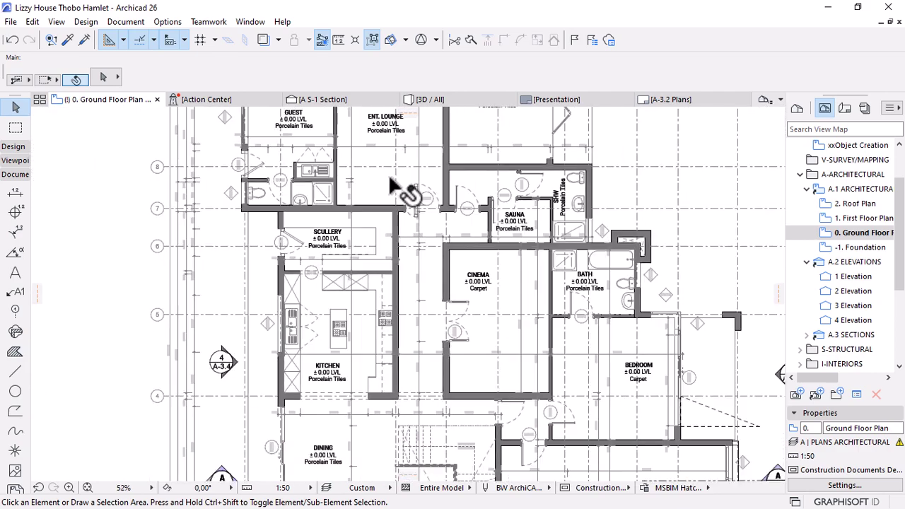
scroll(465, 420, "up", 6)
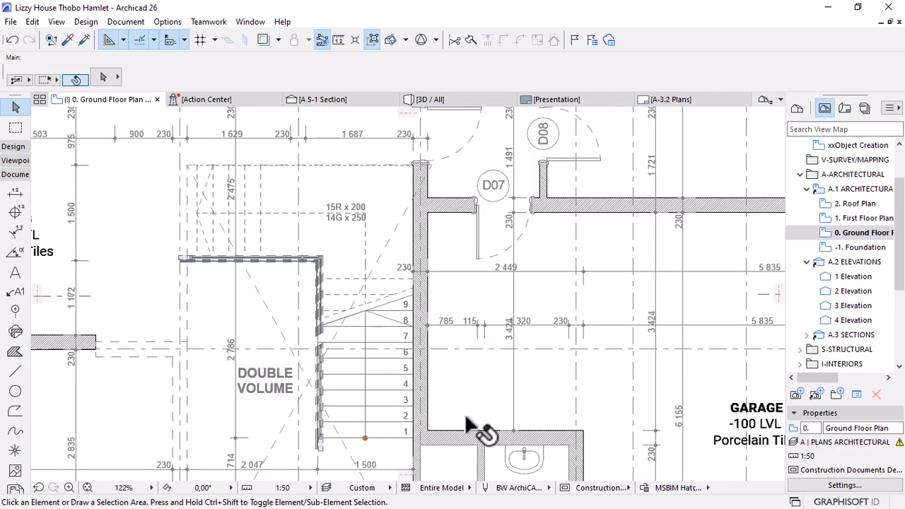
scroll(469, 243, "down", 8)
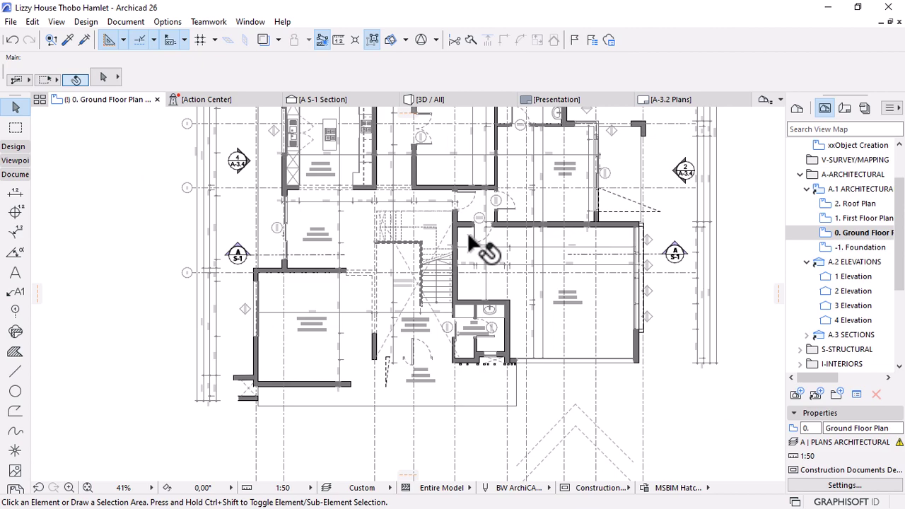
scroll(348, 213, "up", 1)
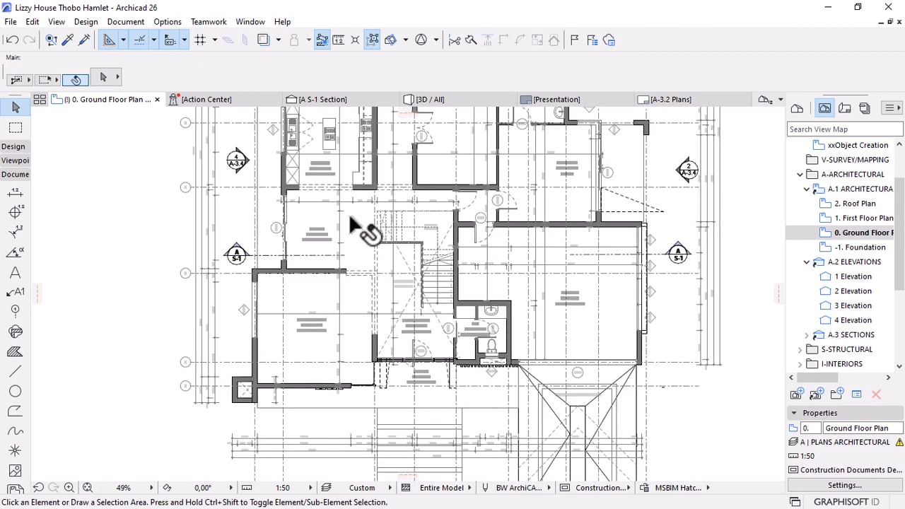
key("F3")
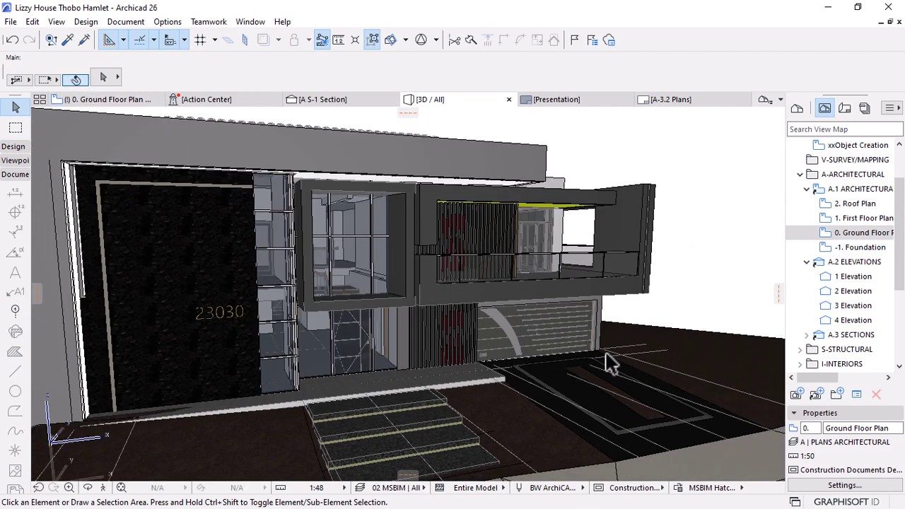
middle_click_drag(624, 355, 397, 332, "shift")
scroll(174, 358, "down", 5)
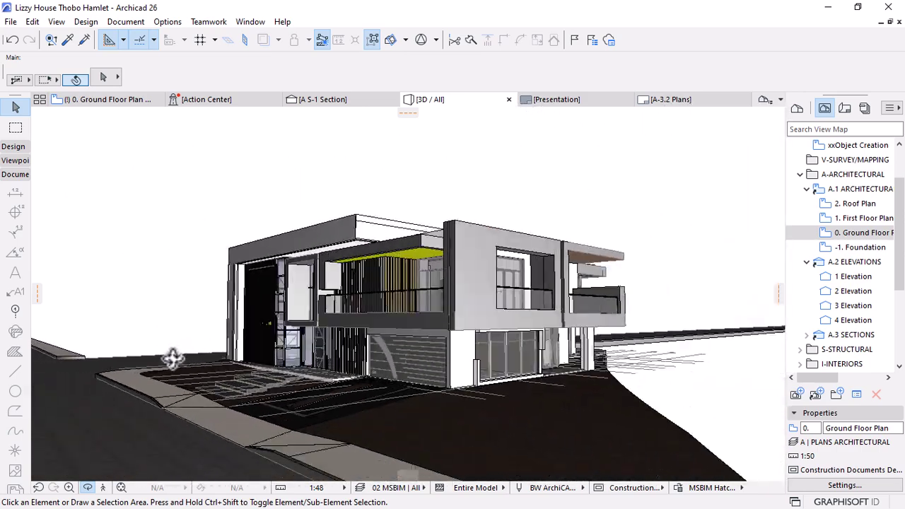
left_click(110, 99)
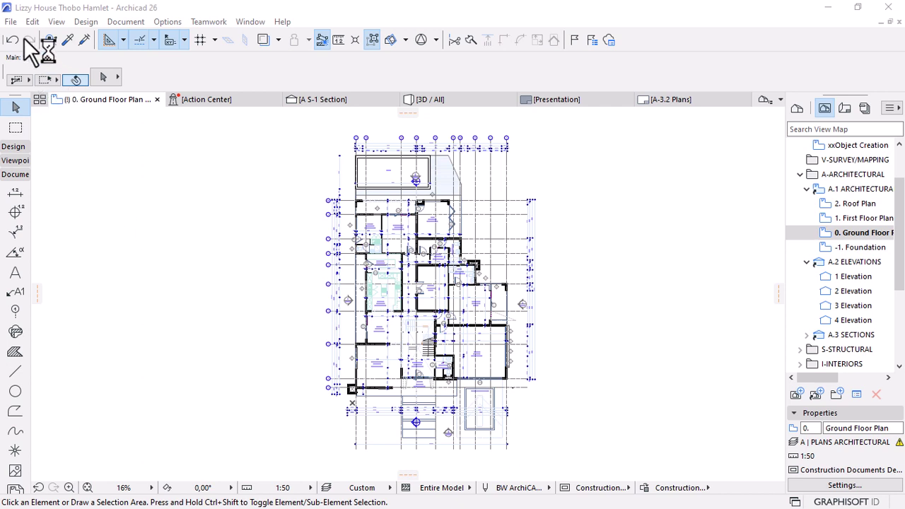
- Browse File > Interoperability > Merge and External Content to reach Place External Drawing
left_click(11, 22)
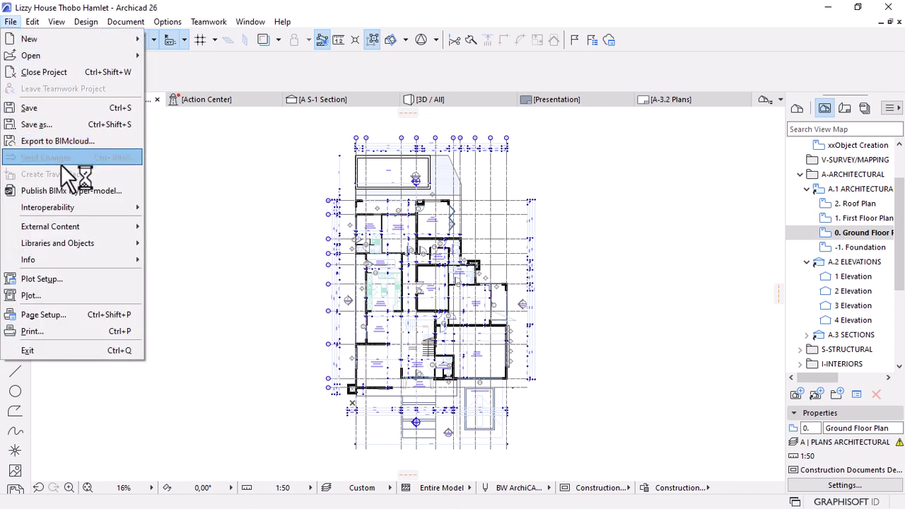
mouse_move(52, 207)
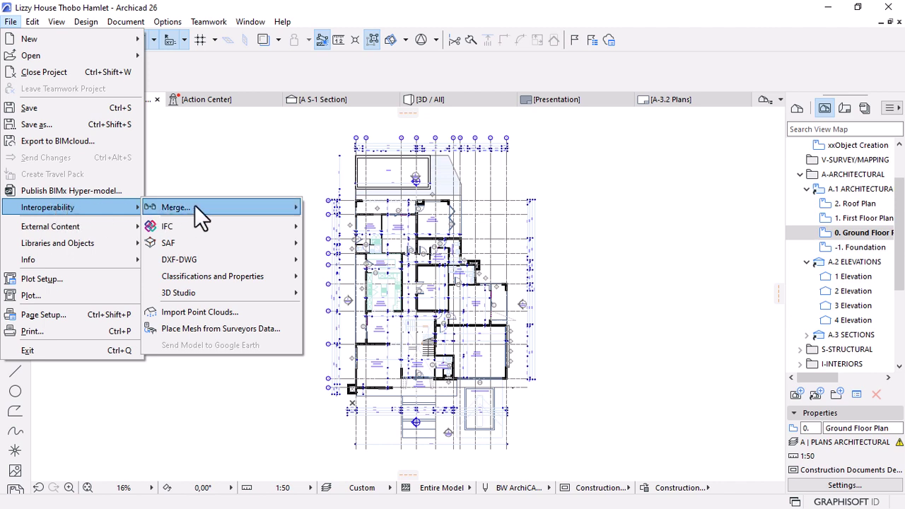
mouse_move(204, 205)
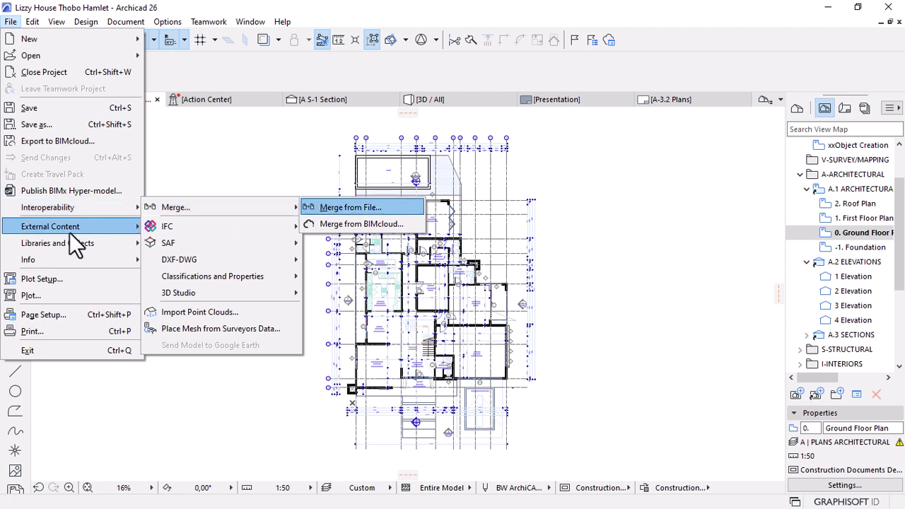
mouse_move(34, 234)
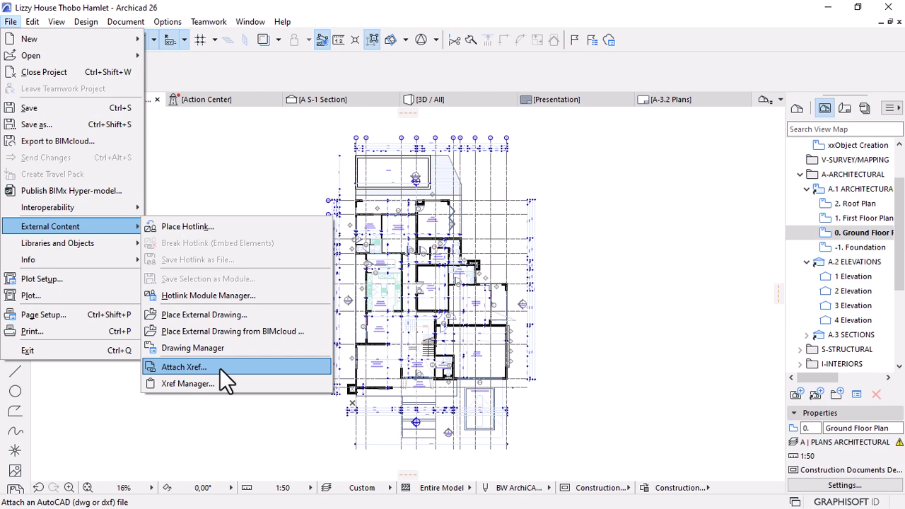
- Start Place External Drawing and open liz.dwg from the DWG folder
left_click(191, 316)
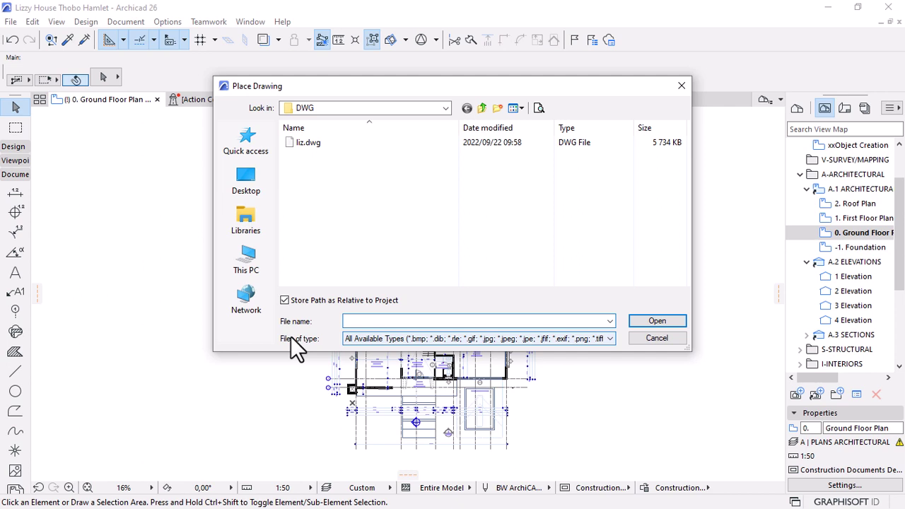
left_click(387, 339)
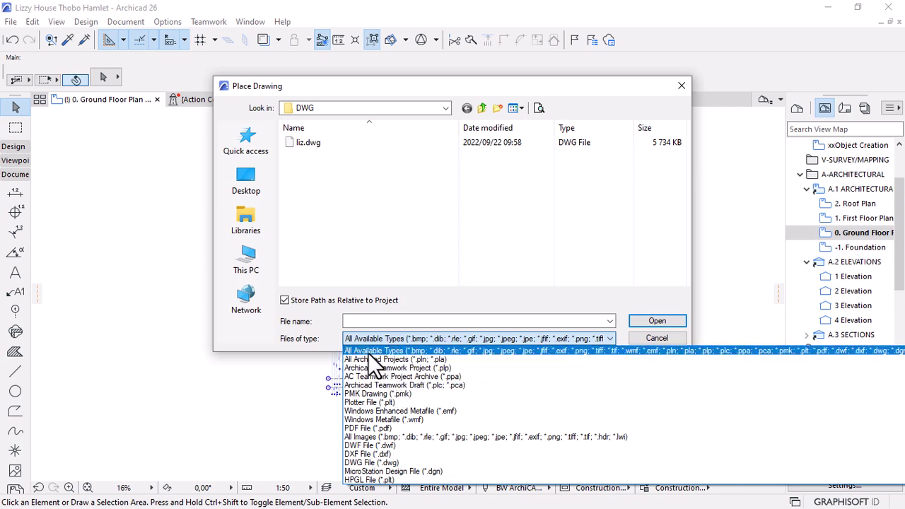
left_click(381, 319)
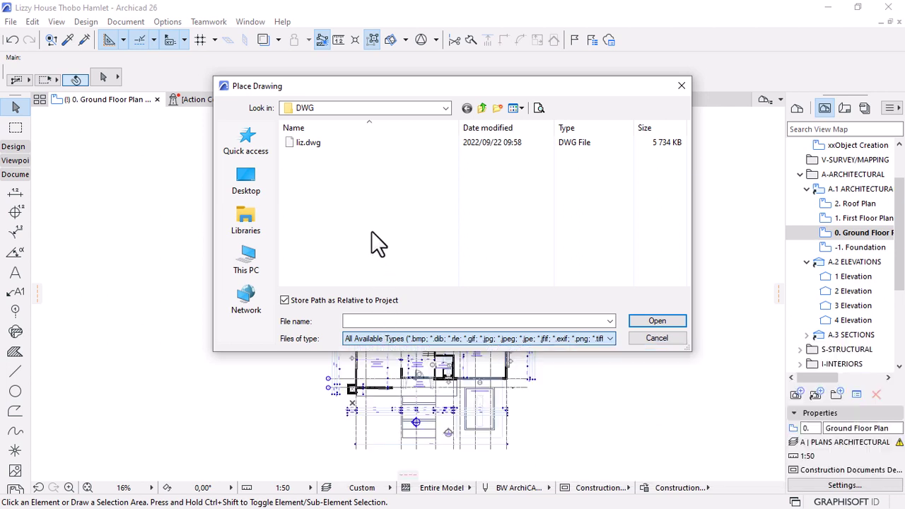
left_click(311, 148)
left_click(657, 321)
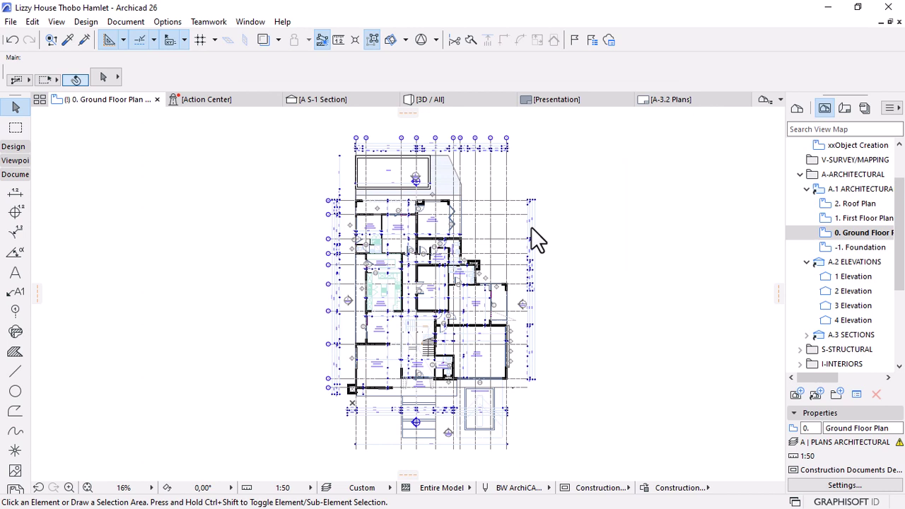
- Keep 1 drawing unit as 1 millimeter for liz.dwg and start placing it
left_click(531, 227)
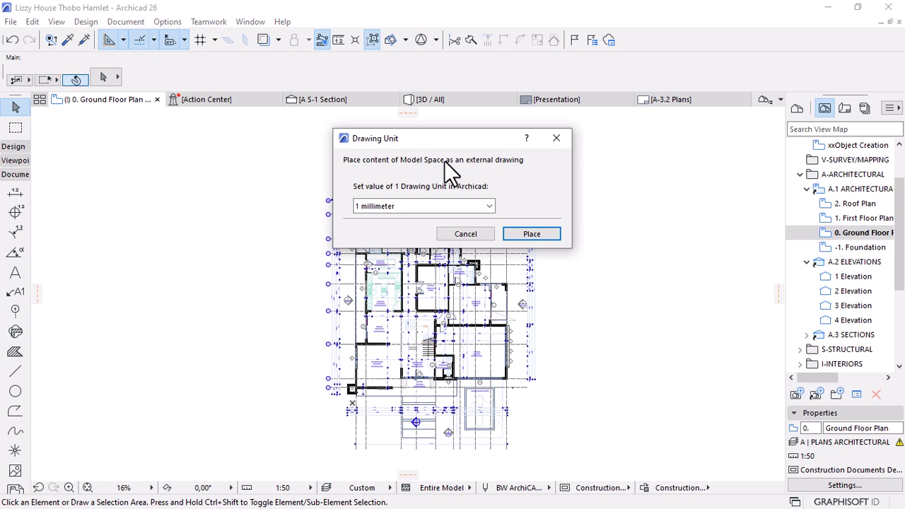
left_click(391, 206)
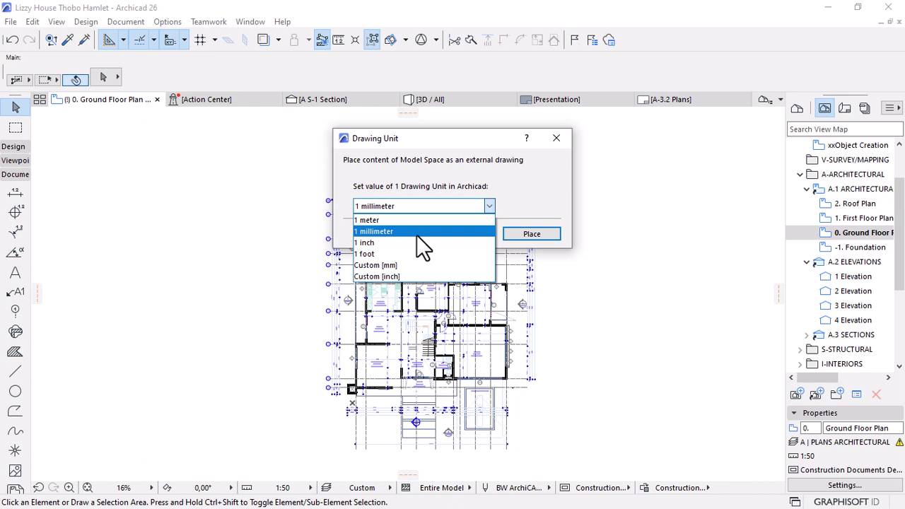
left_click(516, 194)
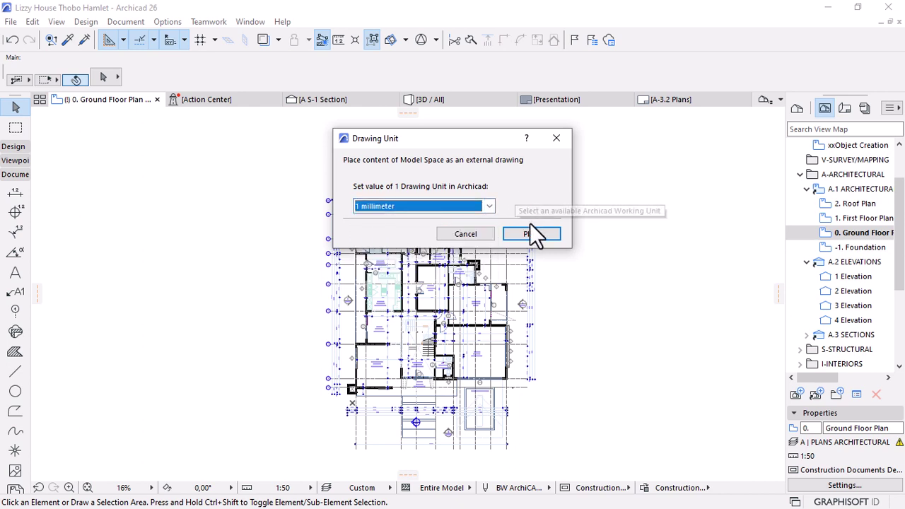
left_click(515, 232)
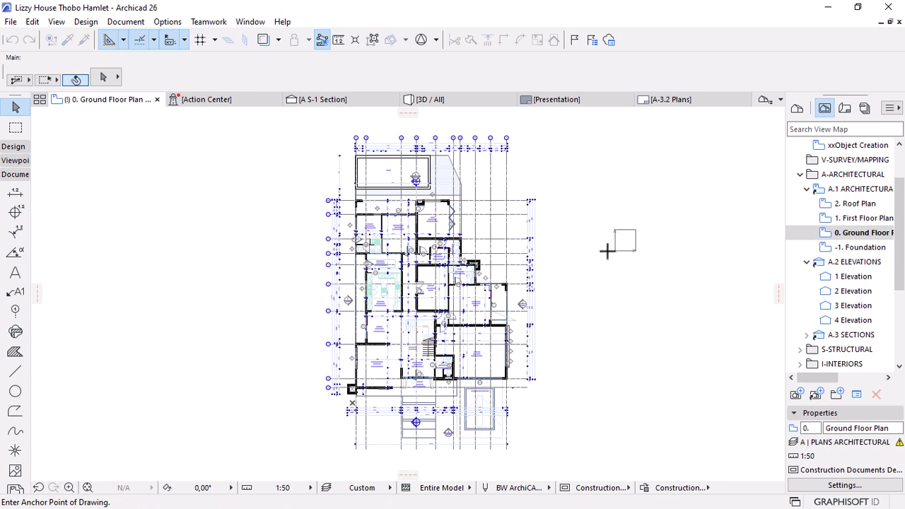
- Anchor liz.dwg beside the model plan, select it and check its Z-General-Layouts layer
left_click(574, 278)
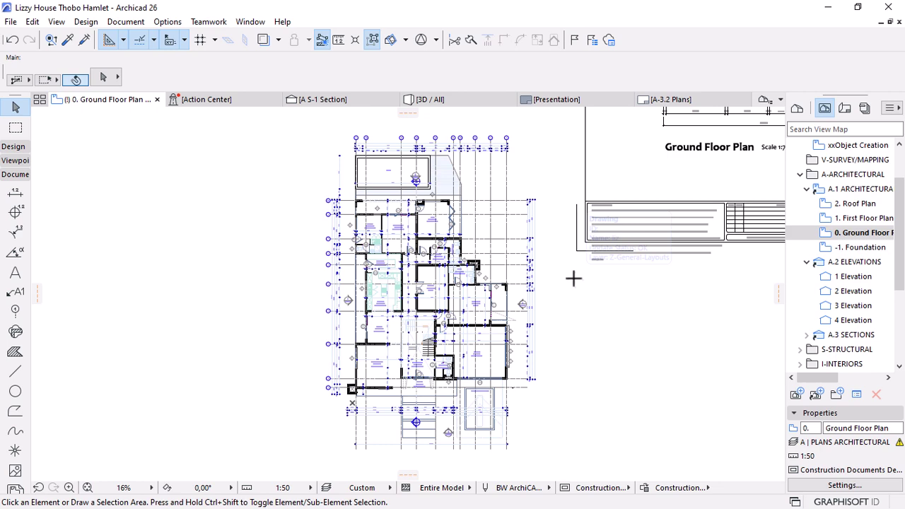
scroll(329, 371, "down", 6)
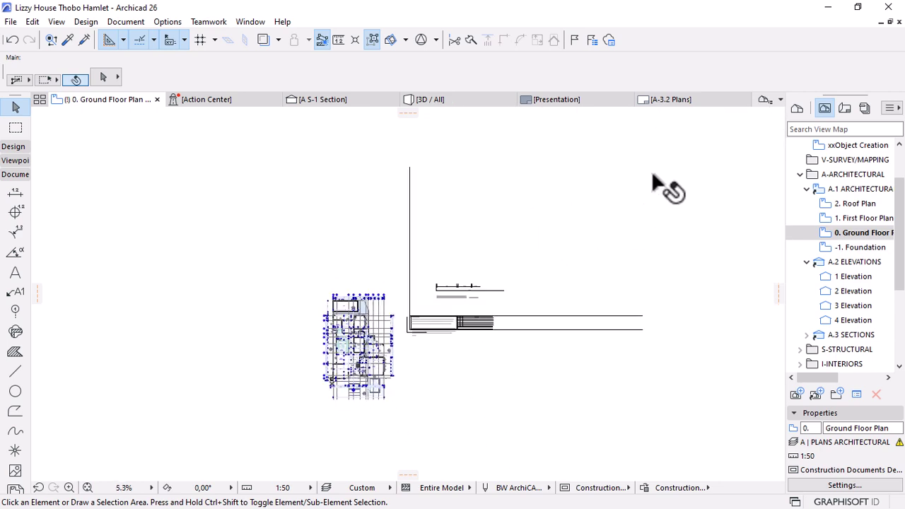
left_click(559, 234)
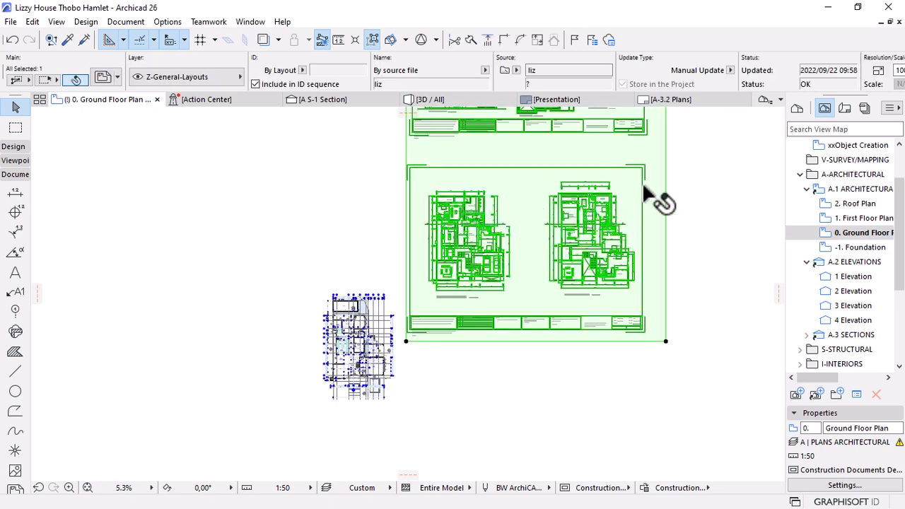
scroll(580, 288, "up", 2)
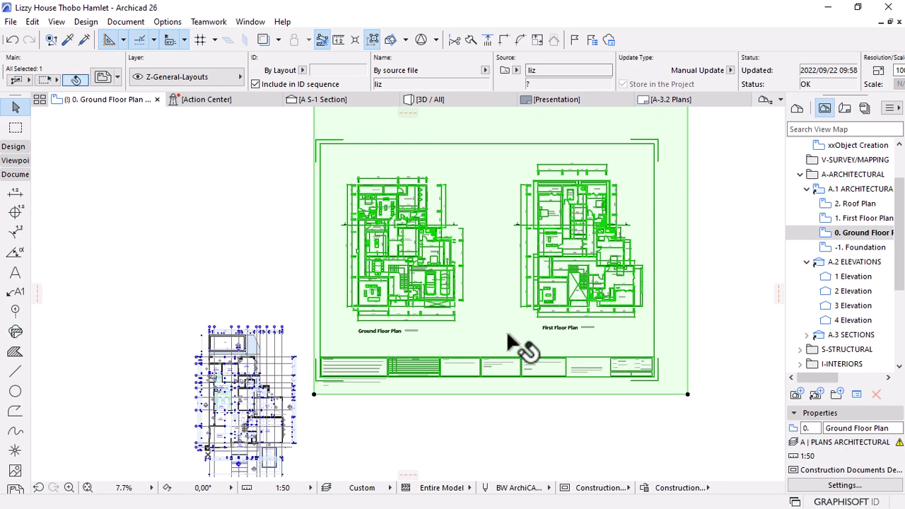
left_click(216, 80)
scroll(347, 382, "down", 2)
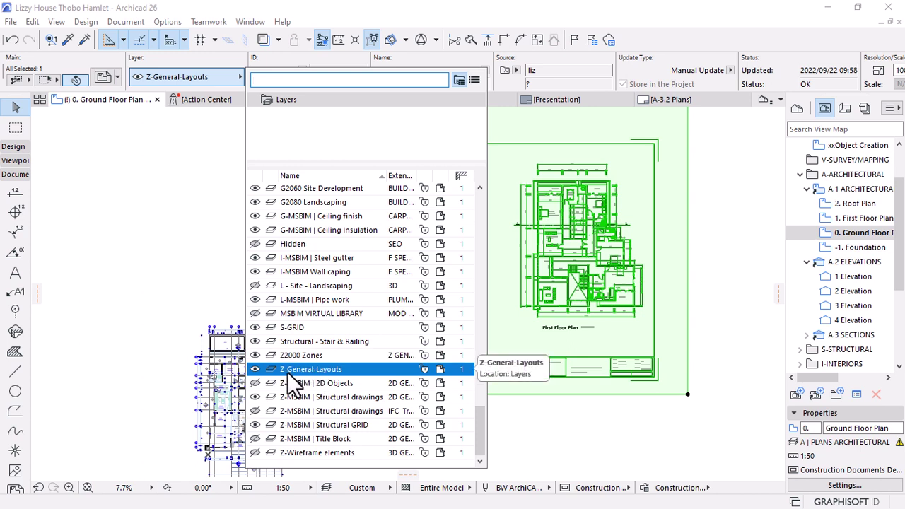
left_click(551, 432)
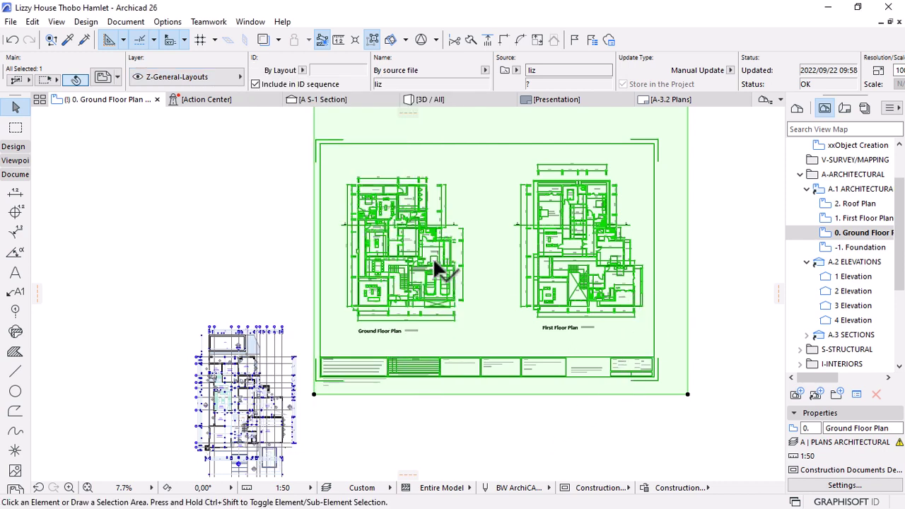
- Zoom in on the Main lounge of the placed Ground Floor Plan drawing
scroll(435, 261, "up", 1)
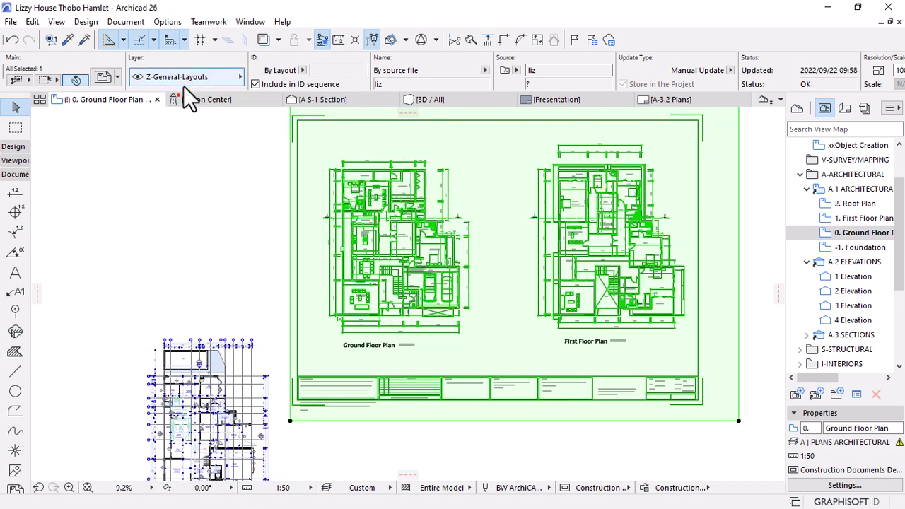
mouse_move(470, 271)
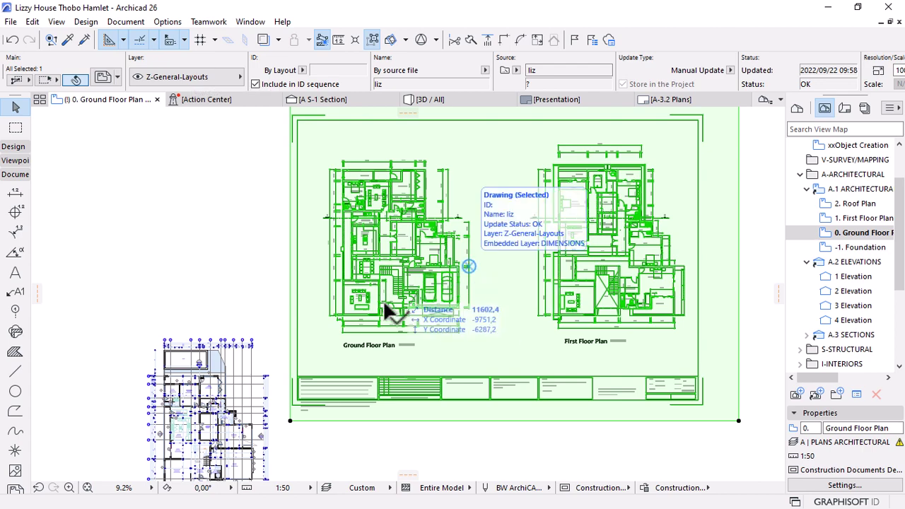
scroll(352, 315, "up", 5)
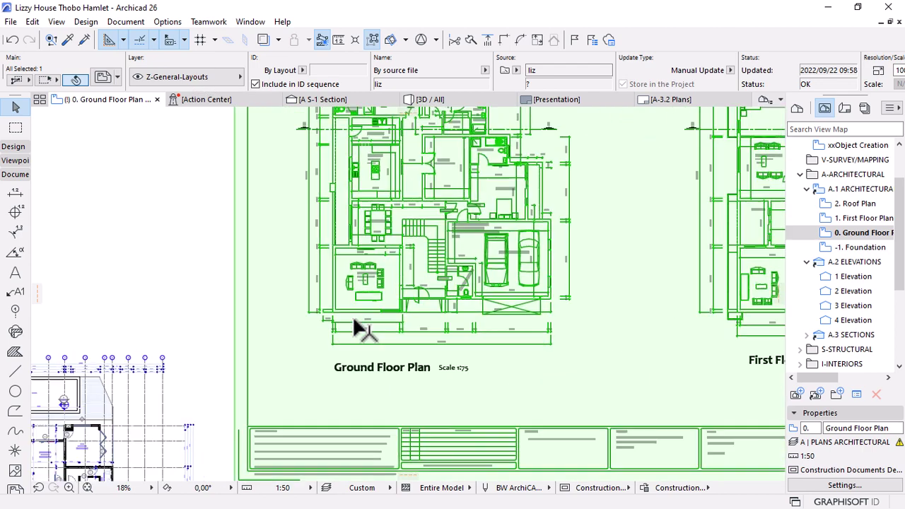
scroll(353, 291, "up", 3)
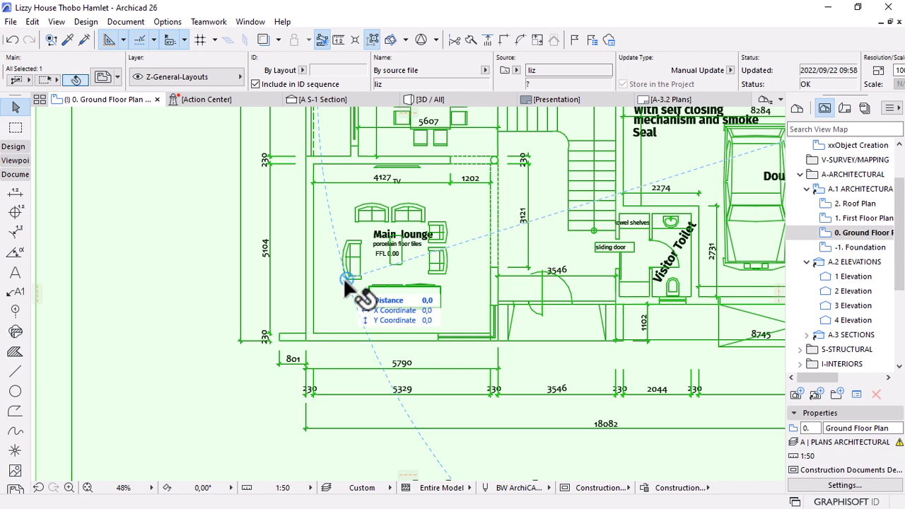
scroll(382, 301, "down", 4)
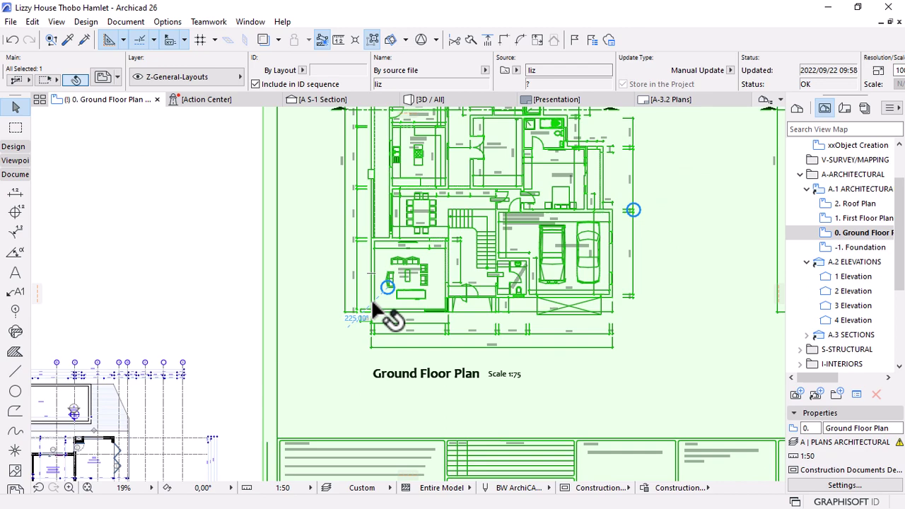
scroll(382, 311, "up", 2)
scroll(392, 316, "up", 2)
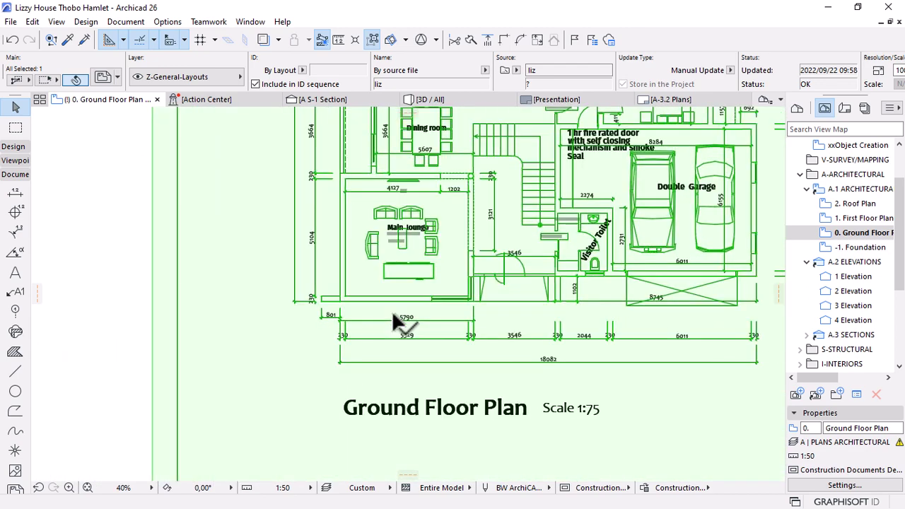
scroll(394, 317, "up", 2)
scroll(417, 255, "up", 1)
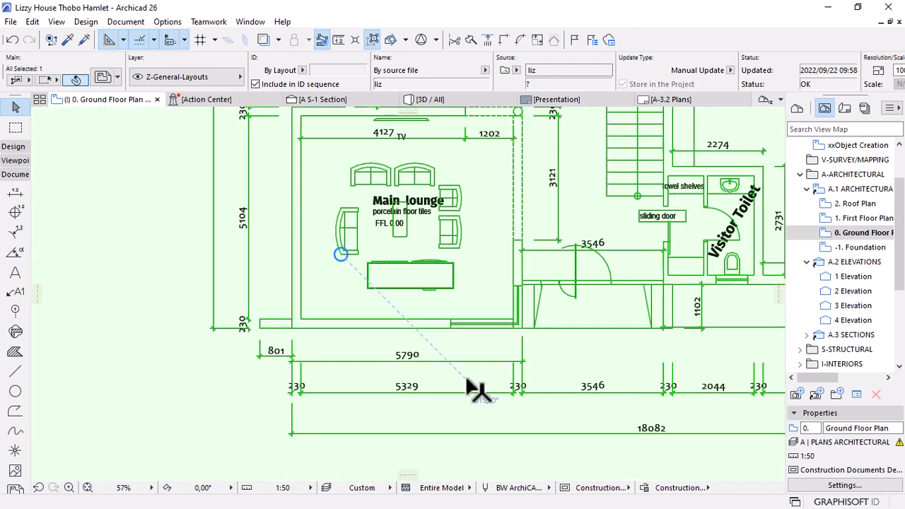
scroll(424, 241, "down", 5)
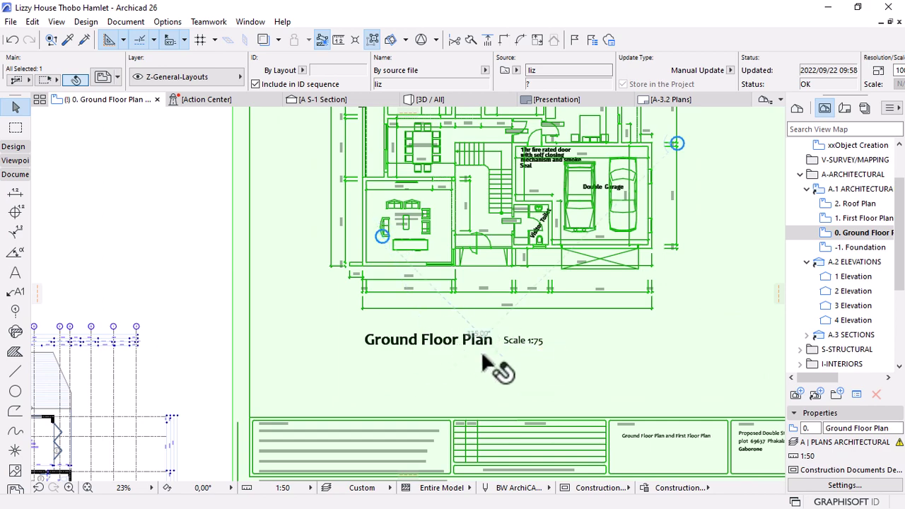
scroll(534, 353, "down", 3)
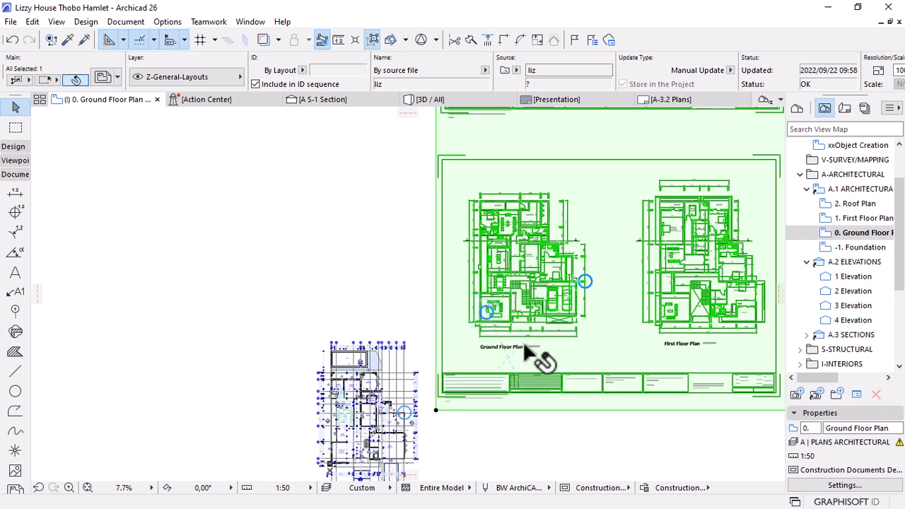
scroll(460, 396, "down", 1)
scroll(514, 365, "up", 3)
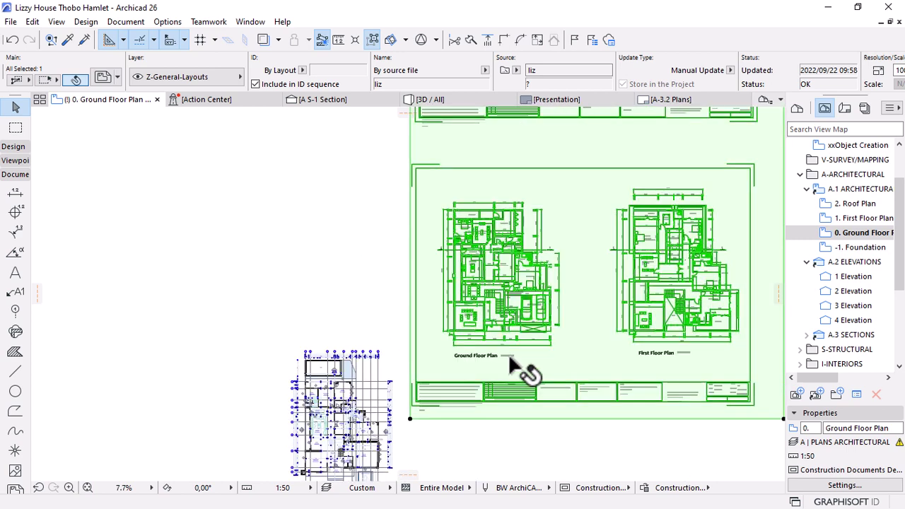
scroll(521, 364, "up", 1)
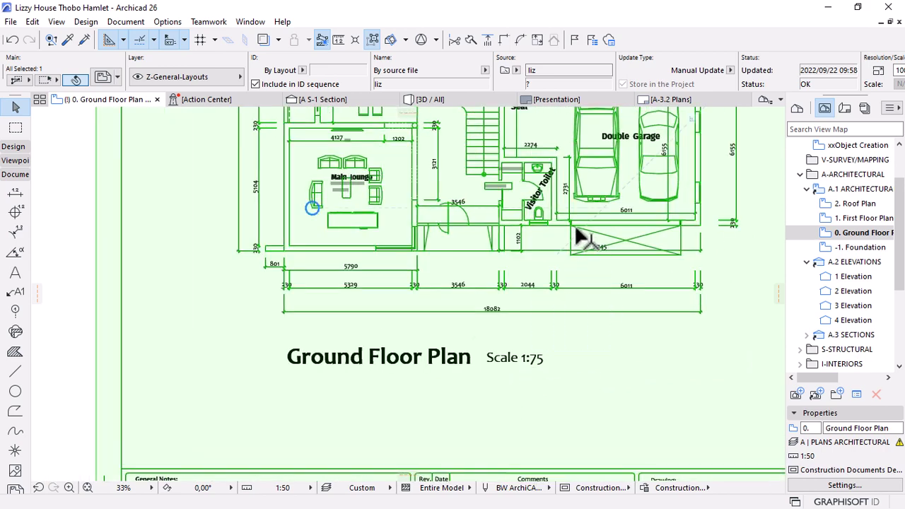
scroll(580, 230, "down", 2)
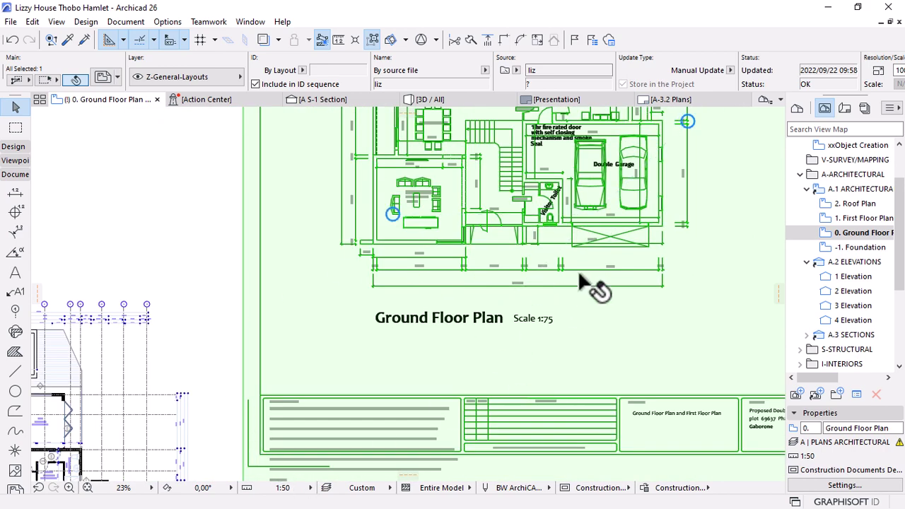
scroll(586, 290, "down", 3)
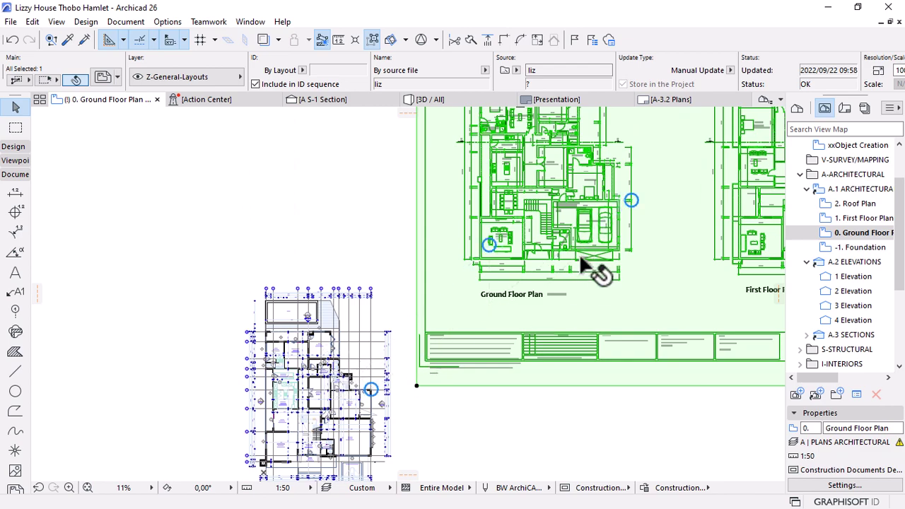
scroll(567, 231, "up", 3)
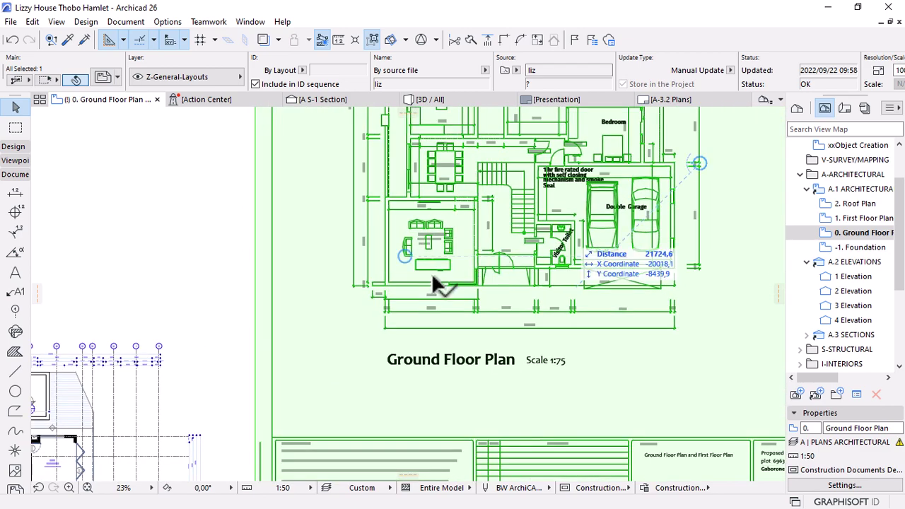
scroll(439, 287, "up", 3)
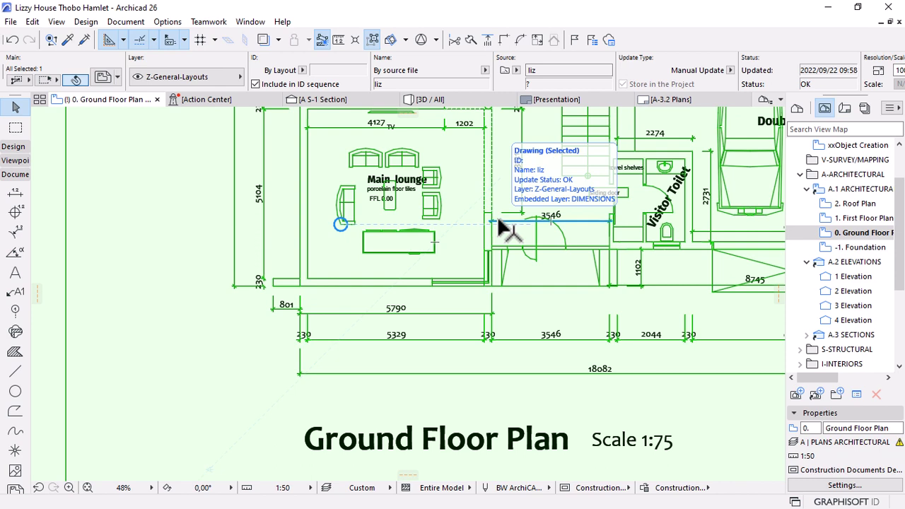
scroll(393, 249, "up", 4)
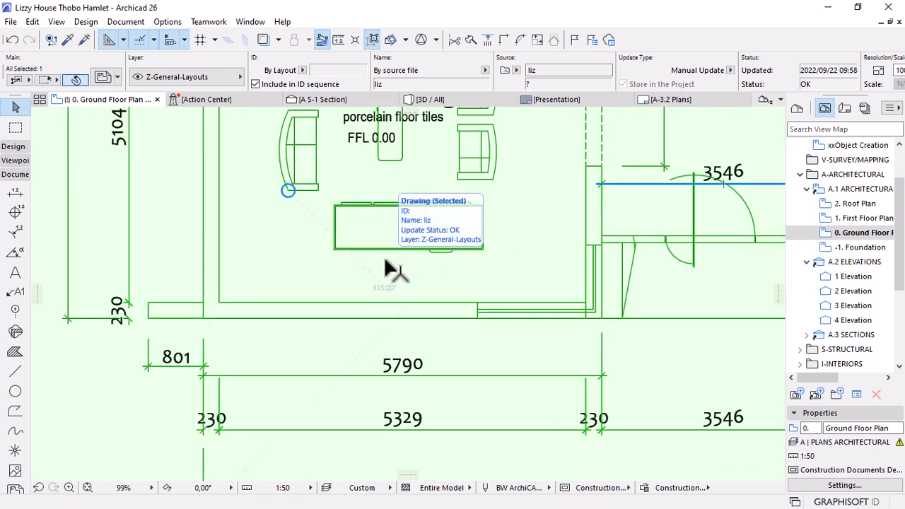
key("ctrl+k")
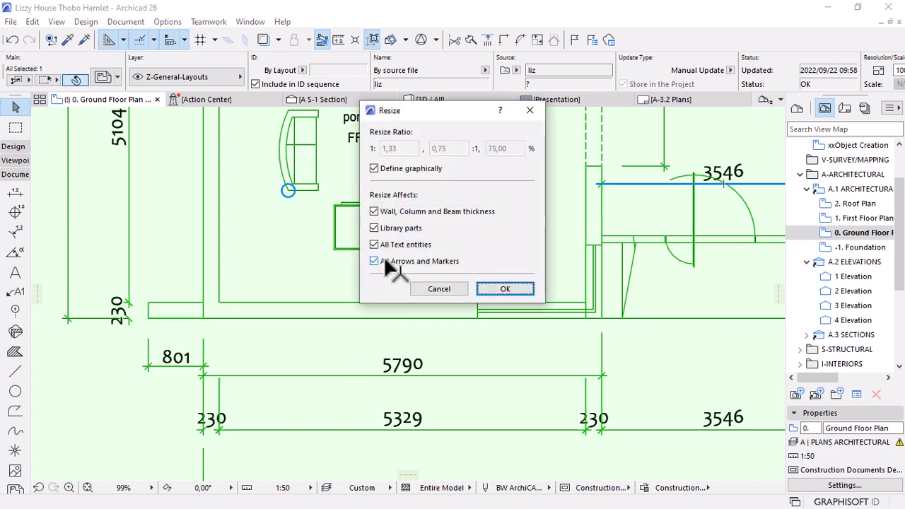
key("Return")
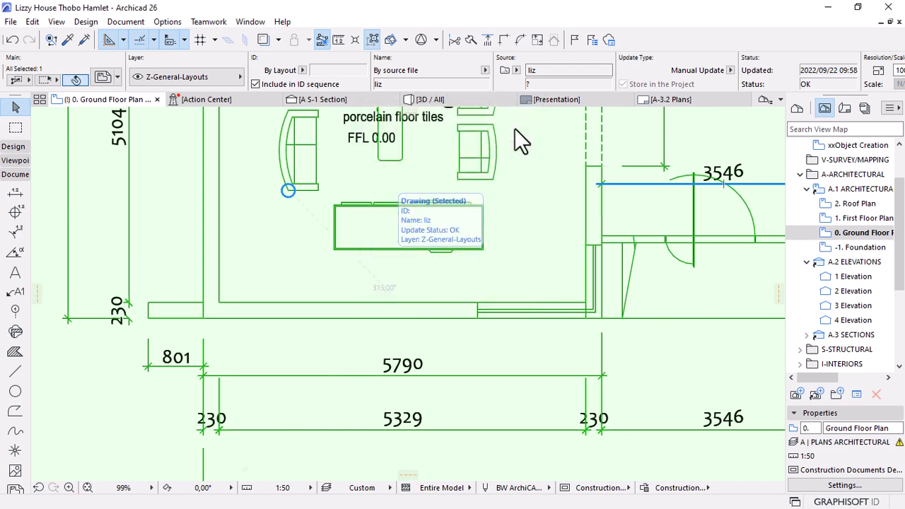
left_click(32, 22)
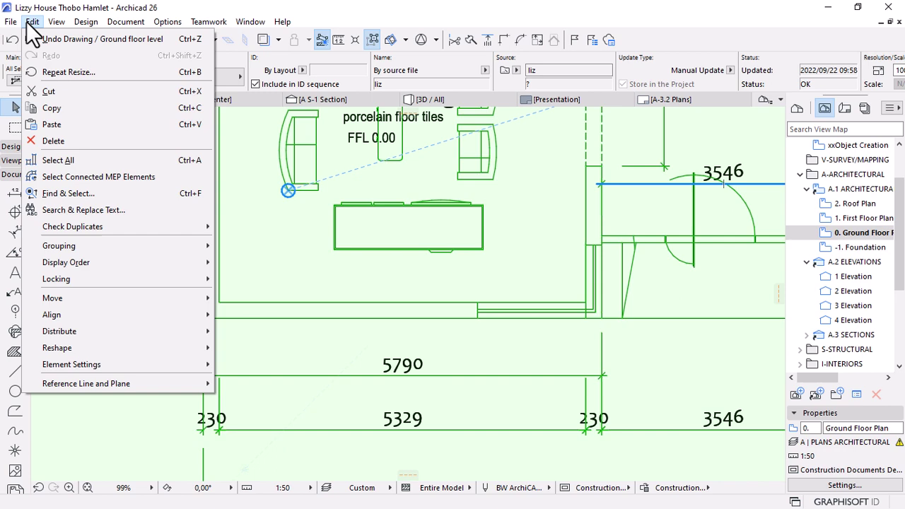
mouse_move(71, 343)
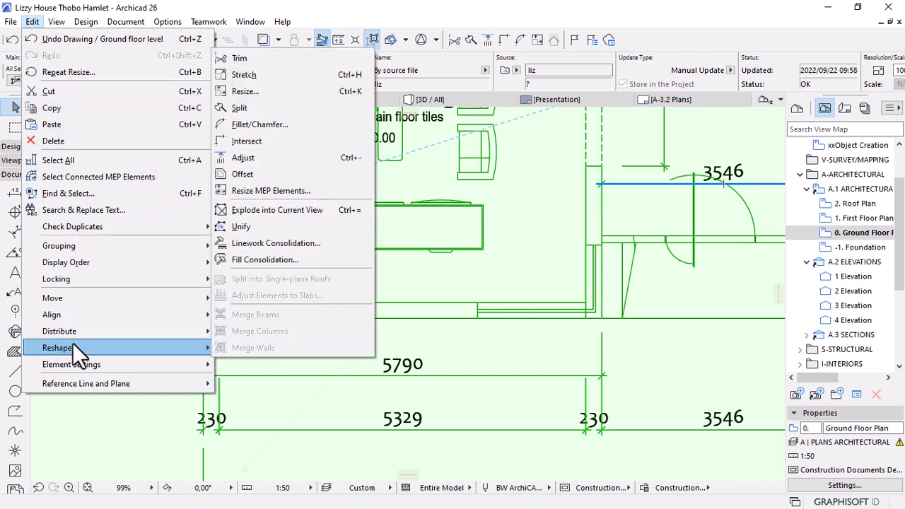
left_click(253, 92)
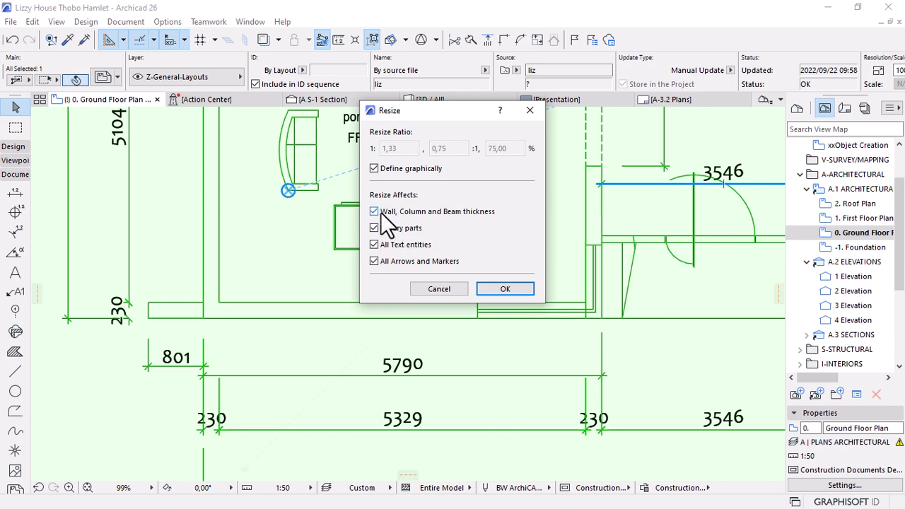
- Resize the DWG graphically from the lounge wall corner so the span measures 5790
left_click(513, 291)
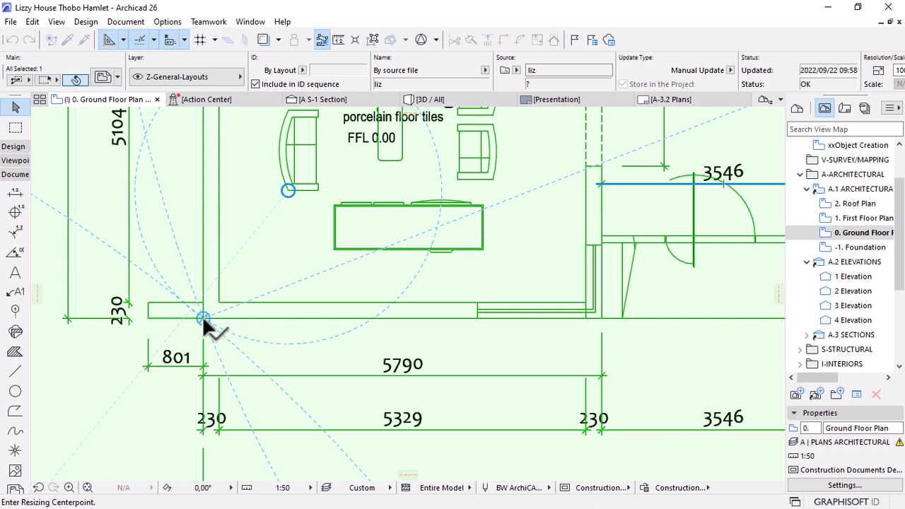
left_click(203, 319)
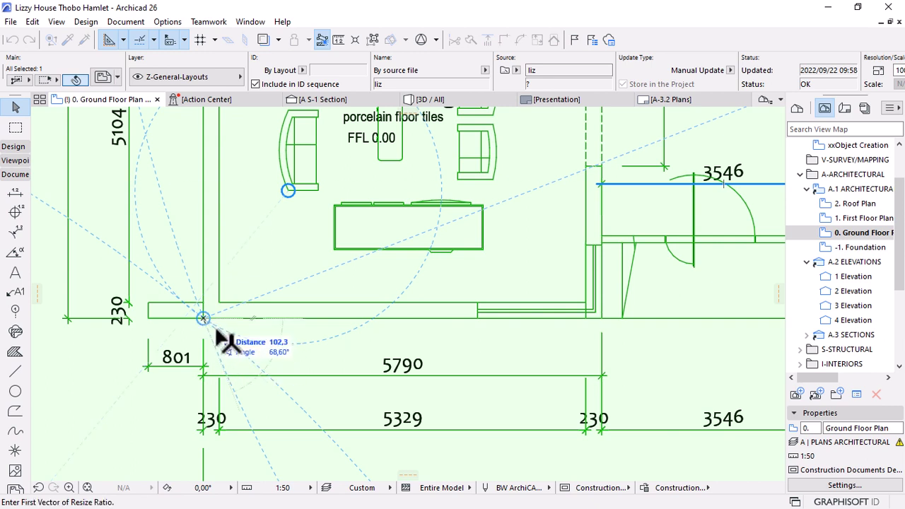
left_click(602, 324)
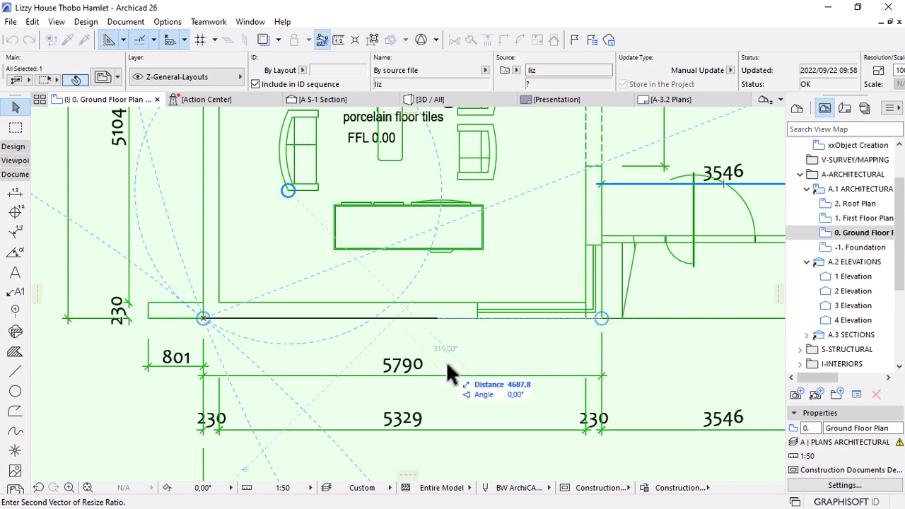
type("57")
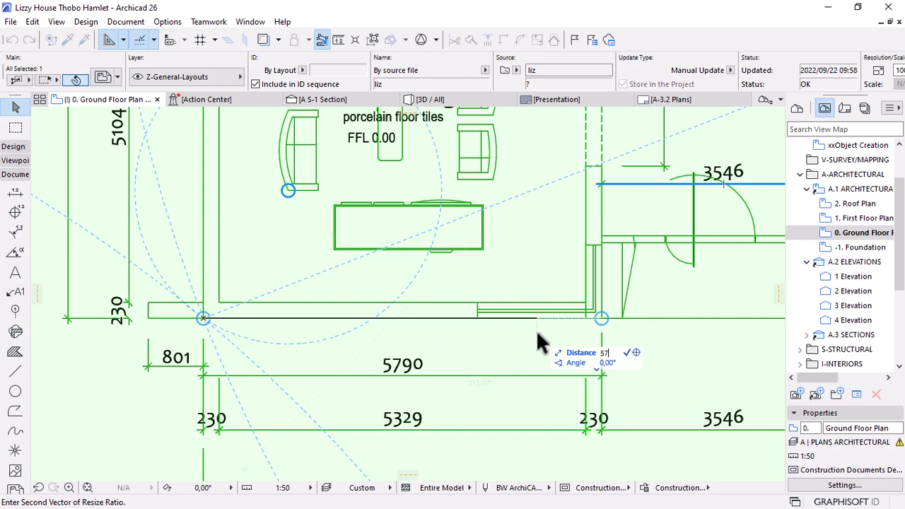
type("90")
key("Return")
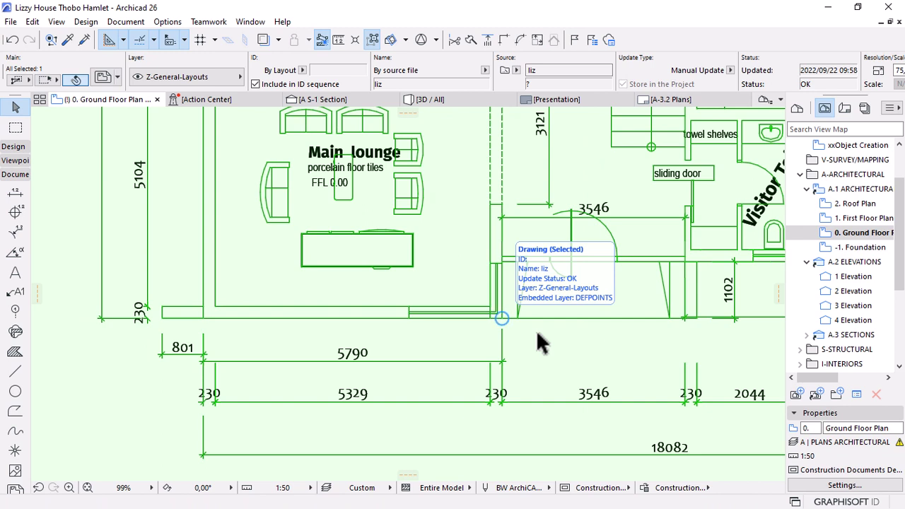
key("m")
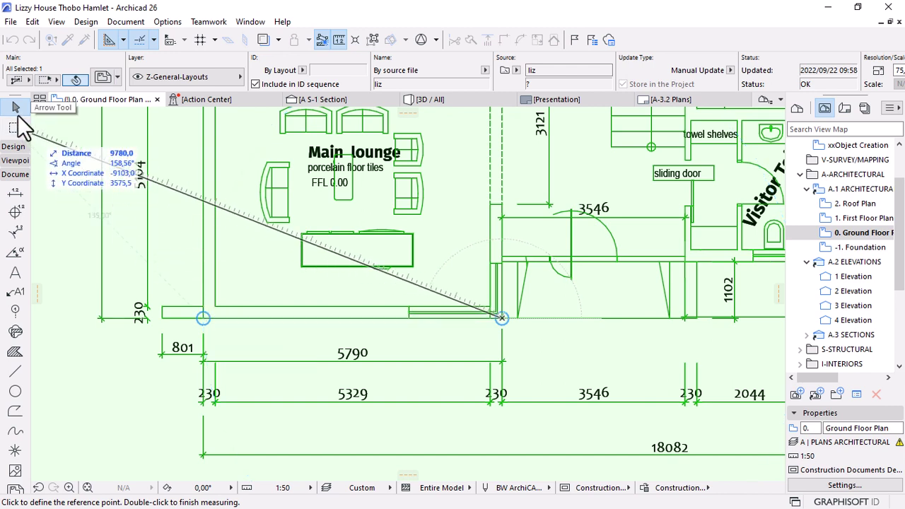
key("Escape")
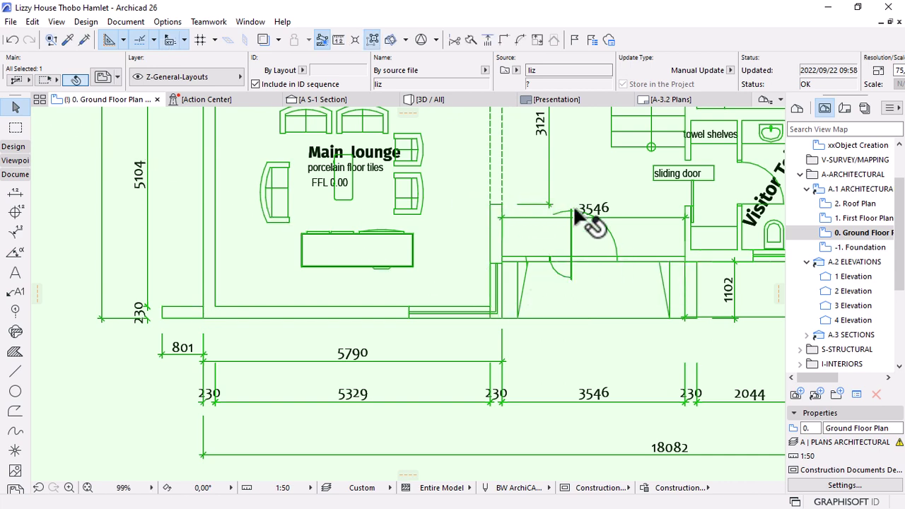
scroll(601, 237, "down", 3)
scroll(475, 301, "up", 3)
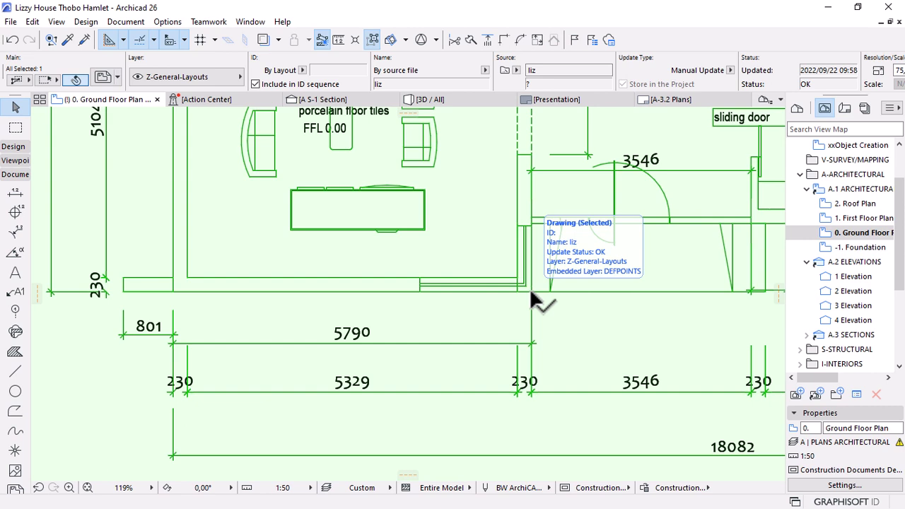
- Move the drawing from its wall corner onto the model's porch wall corner
key("ctrl+d")
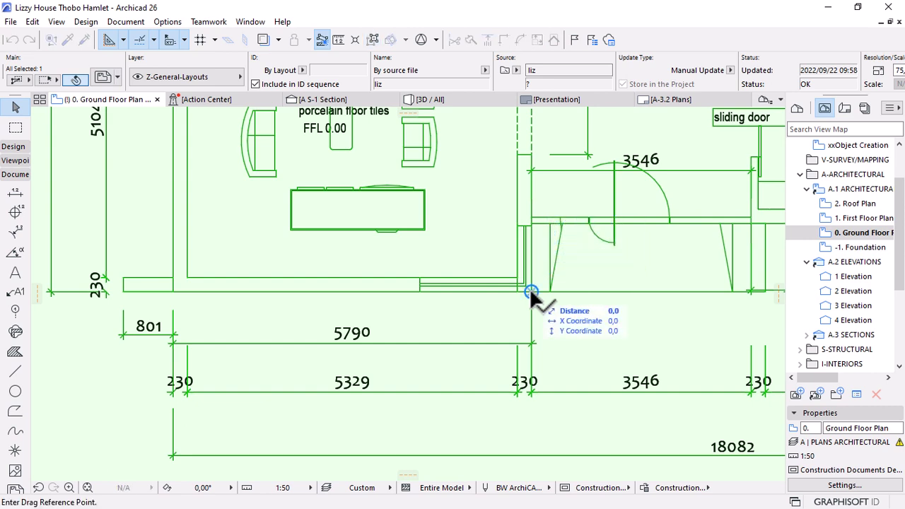
left_click(532, 292)
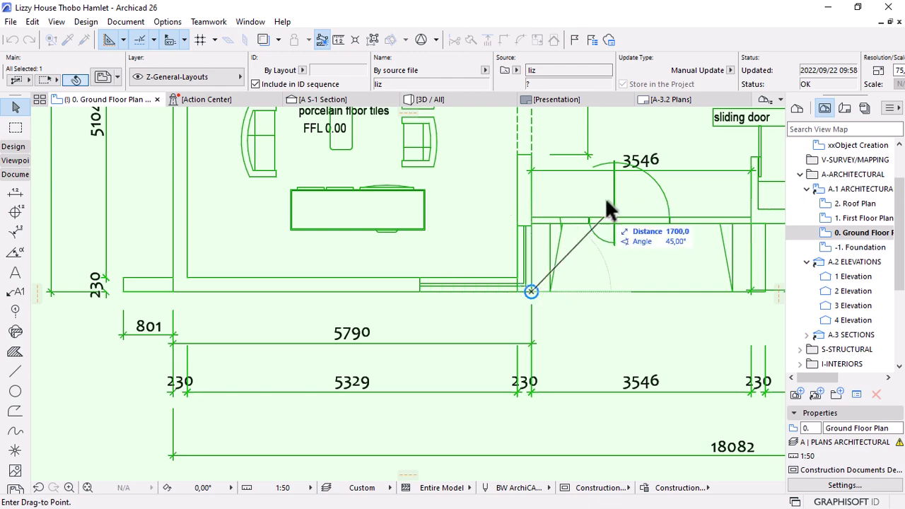
scroll(607, 177, "down", 5)
scroll(608, 180, "down", 5)
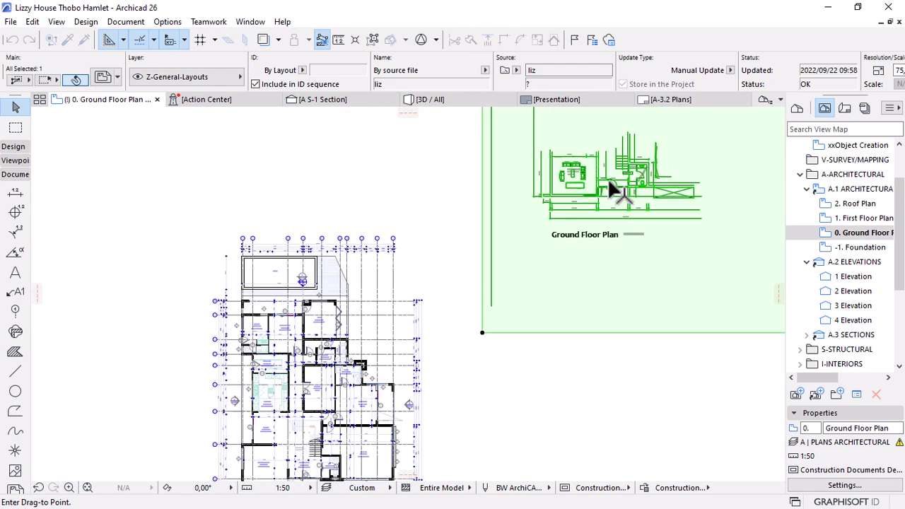
scroll(455, 326, "up", 10)
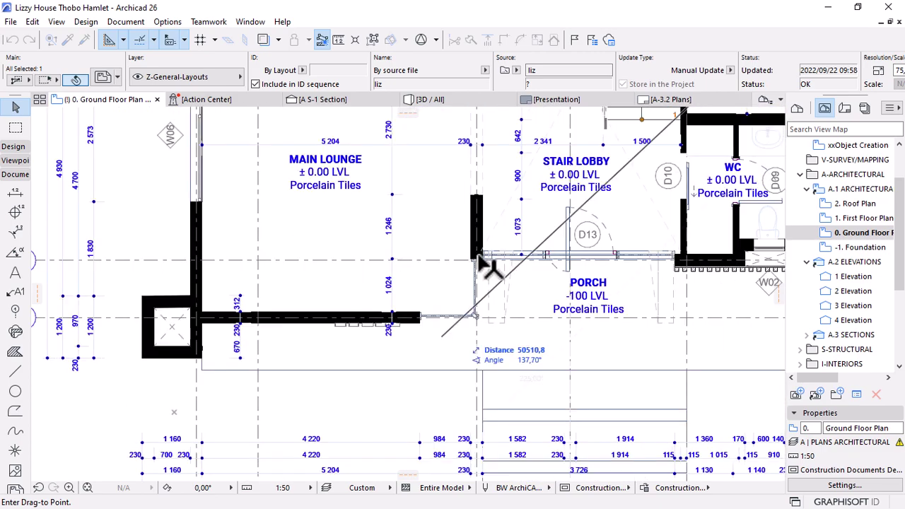
scroll(482, 261, "up", 8)
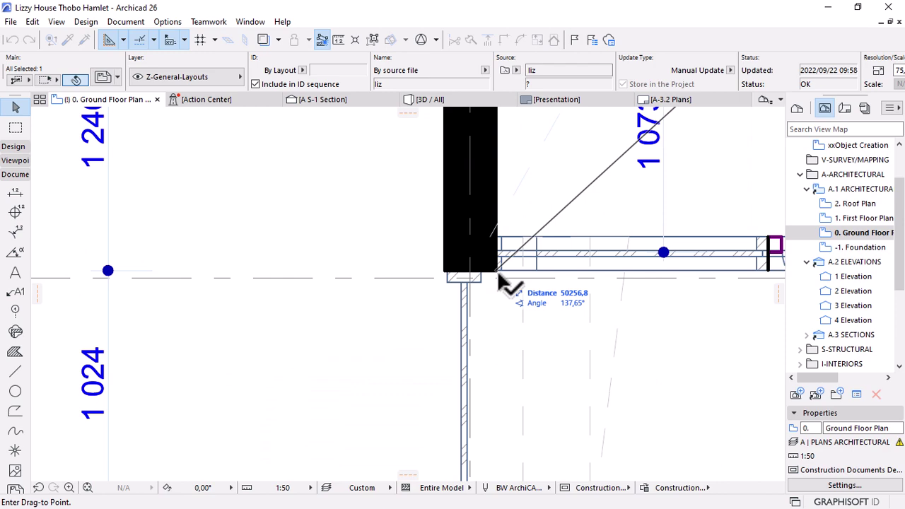
left_click(497, 280)
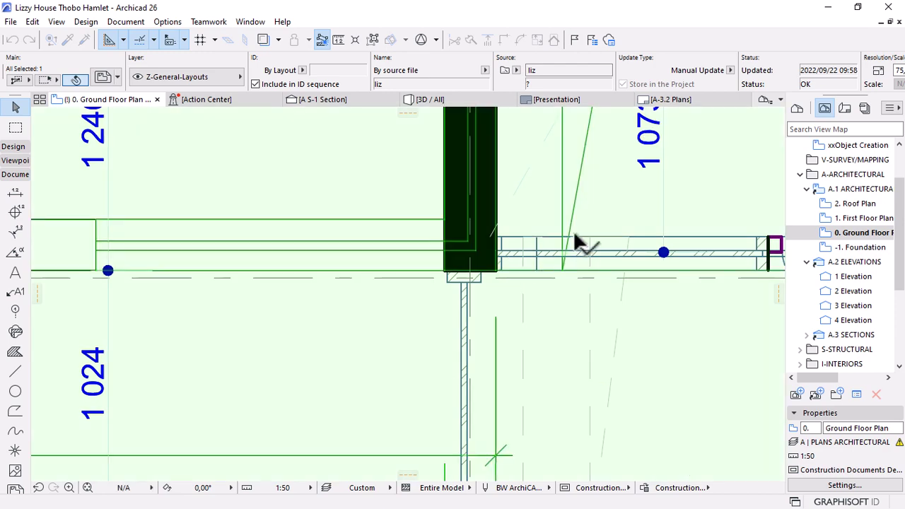
scroll(588, 222, "down", 5)
scroll(602, 238, "down", 3)
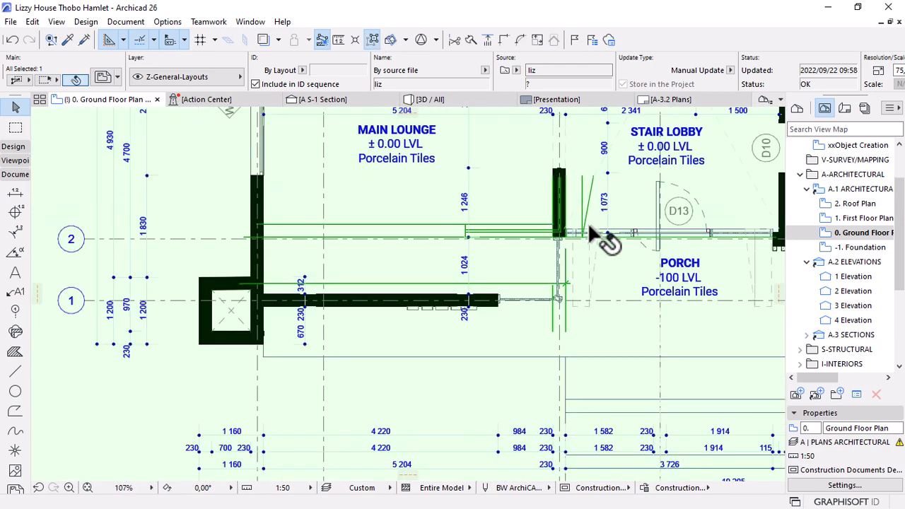
scroll(252, 297, "up", 8)
scroll(261, 267, "up", 1)
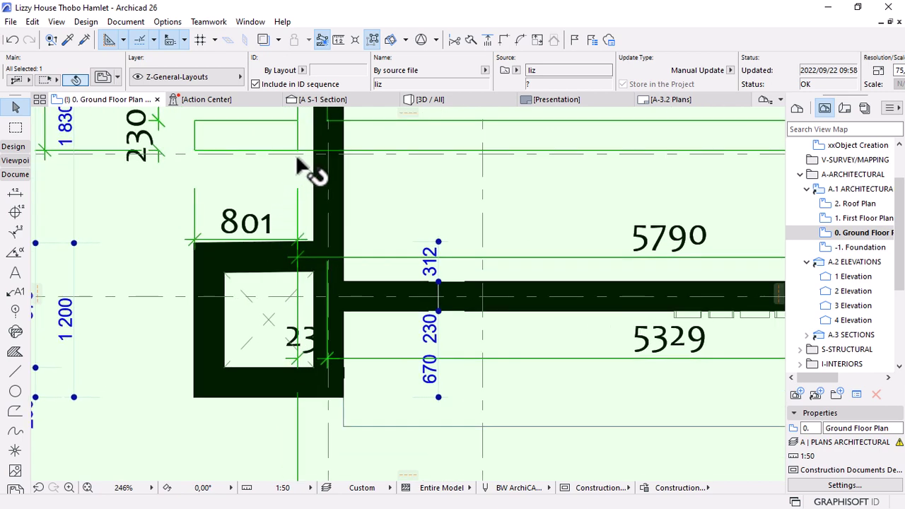
- Move the drawing again from the gridline point down onto the lounge wall
key("ctrl+d")
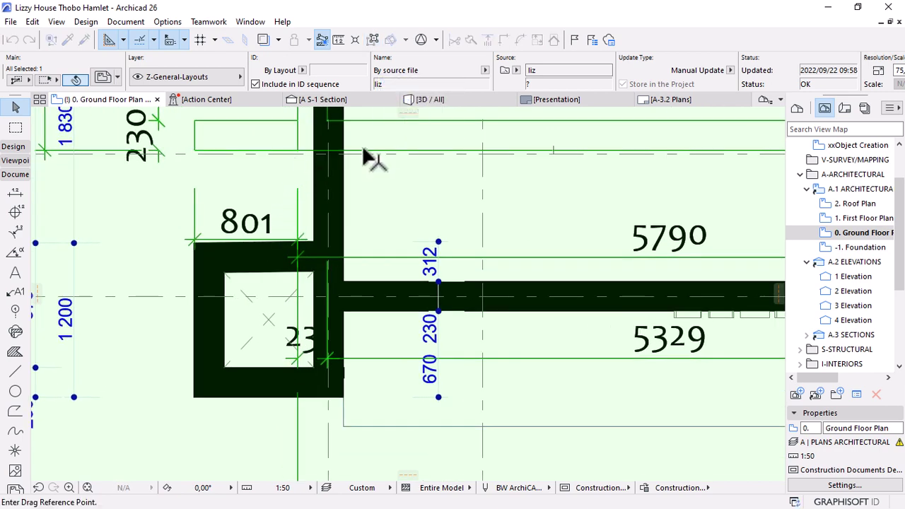
left_click(363, 152)
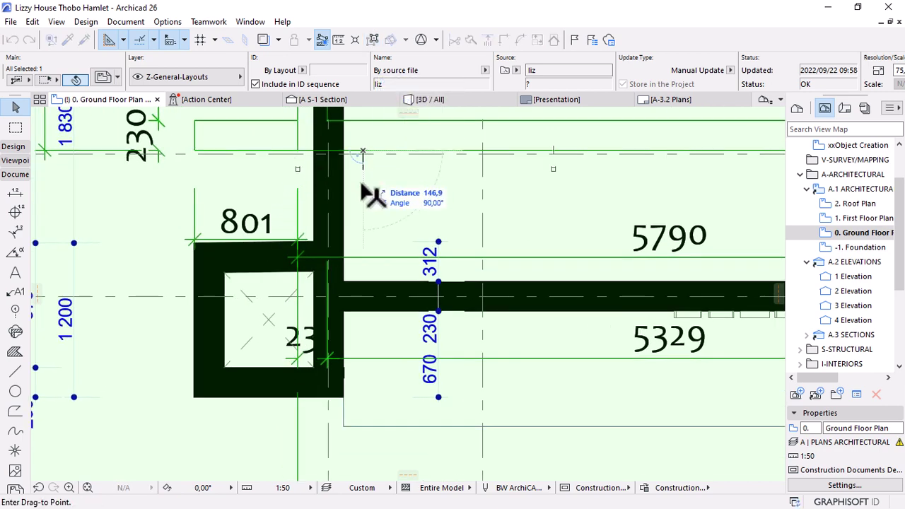
left_click(365, 313)
scroll(361, 339, "down", 5)
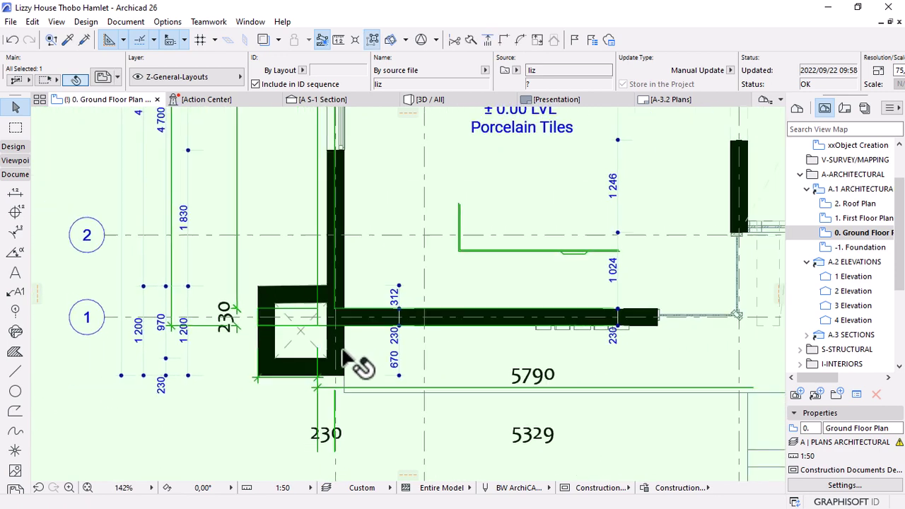
scroll(329, 314, "up", 3)
scroll(313, 307, "up", 2)
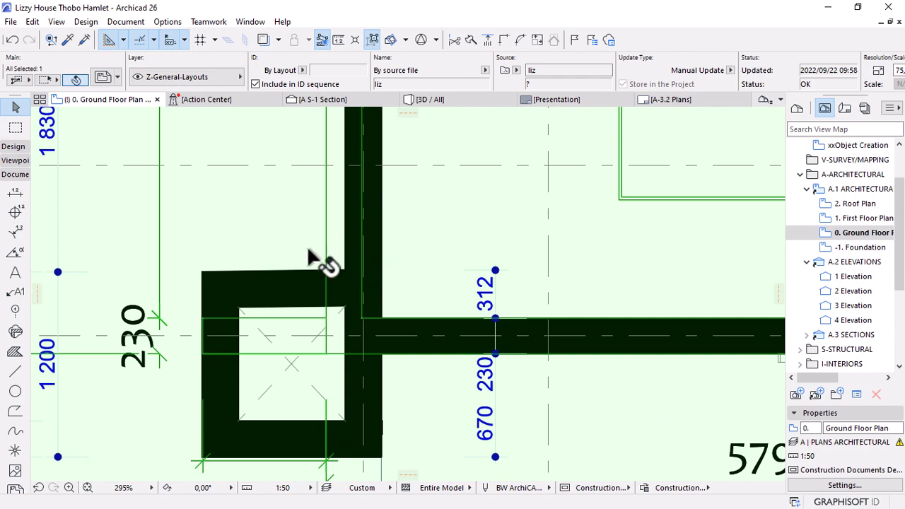
scroll(239, 348, "down", 8)
scroll(212, 357, "down", 1)
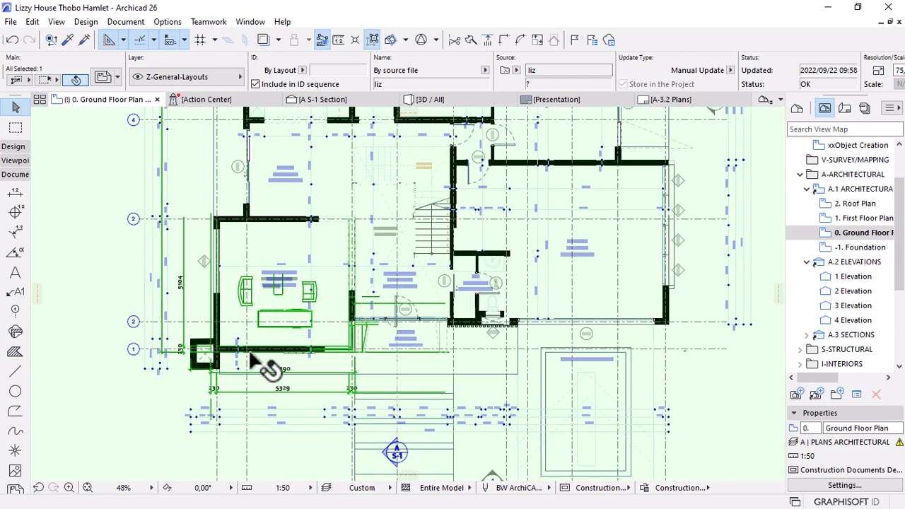
- Zoom around the garage and bathrooms to check the drawing's alignment
scroll(707, 297, "up", 2)
scroll(695, 306, "up", 3)
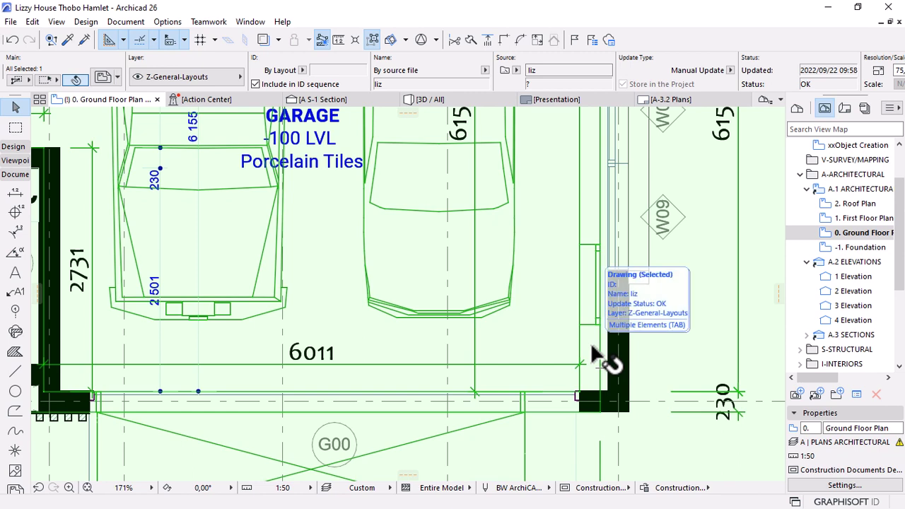
scroll(622, 409, "down", 5)
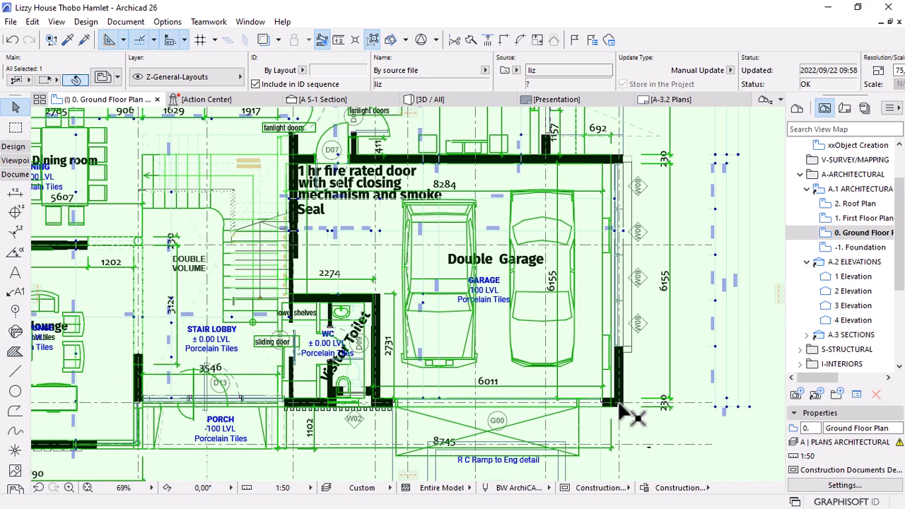
scroll(622, 414, "down", 3)
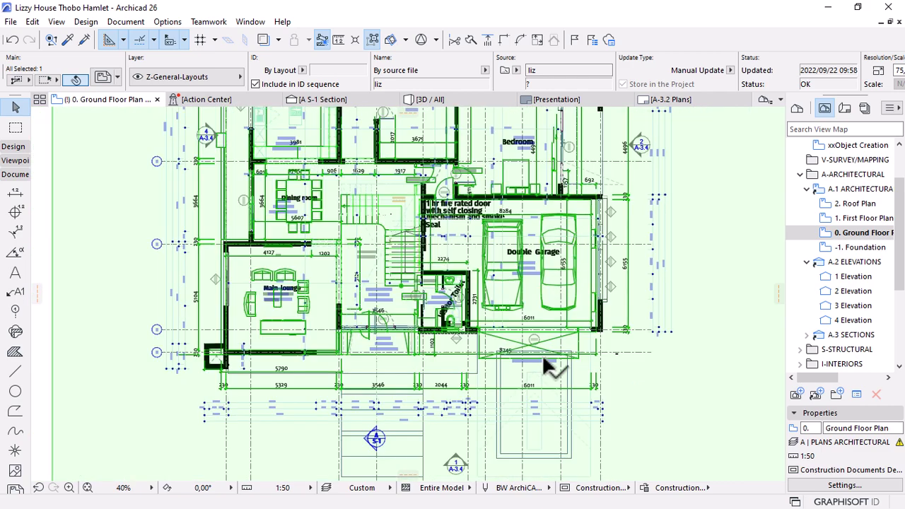
scroll(533, 307, "down", 2)
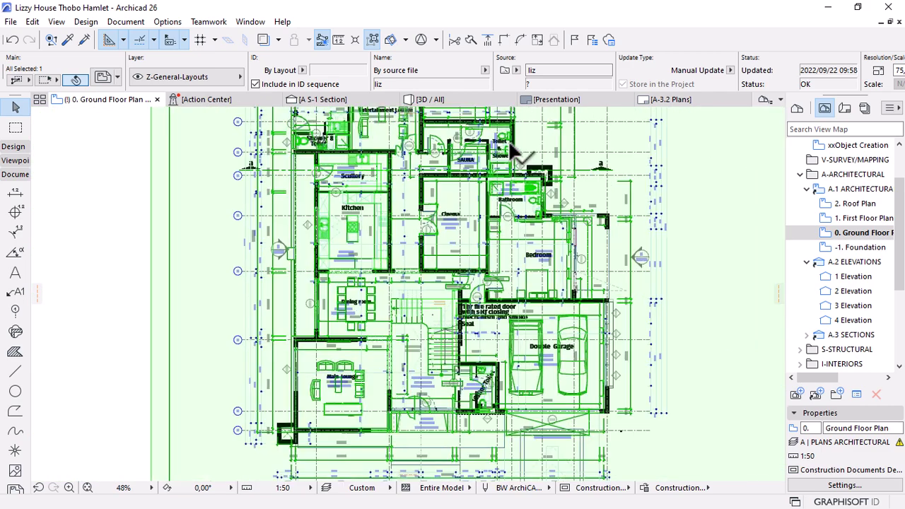
scroll(509, 140, "up", 6)
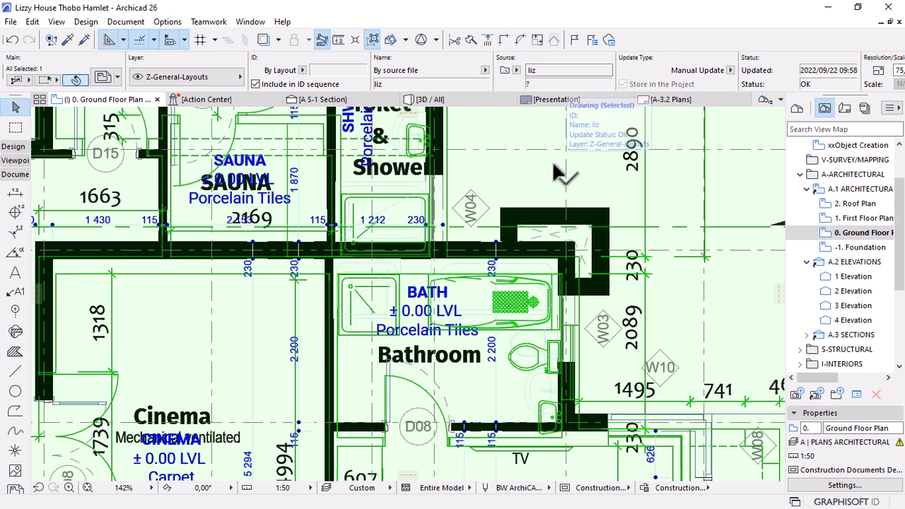
scroll(693, 290, "down", 6)
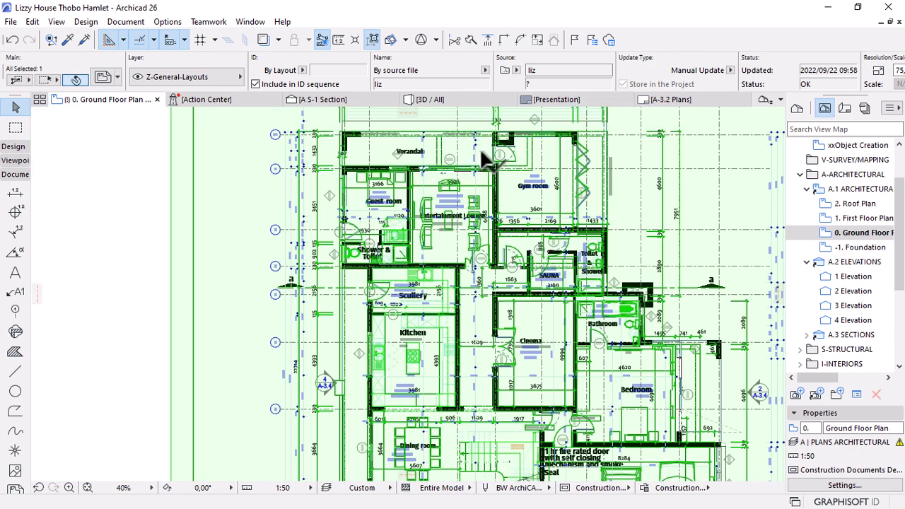
- Inspect the upper rooms and verandah, then clear and reselect the placed DWG drawing
middle_click_drag(460, 106, 483, 159)
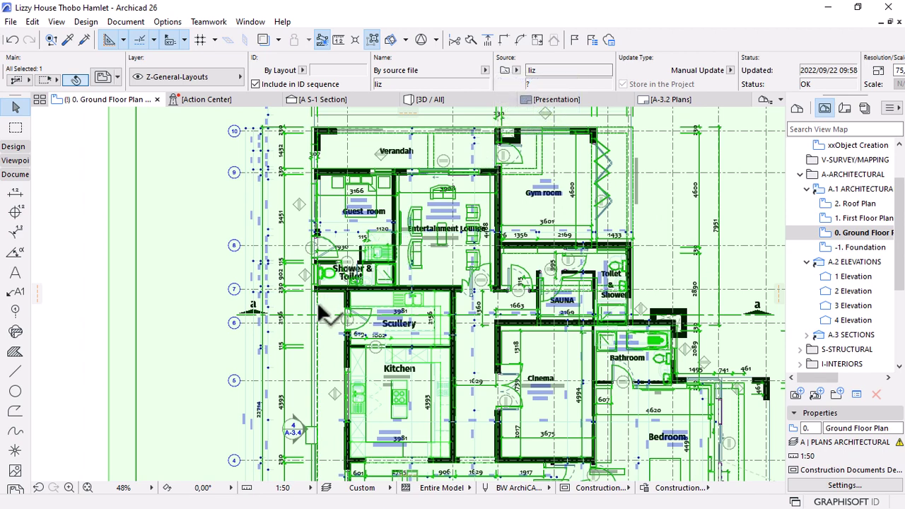
scroll(329, 269, "up", 4)
scroll(334, 234, "up", 5)
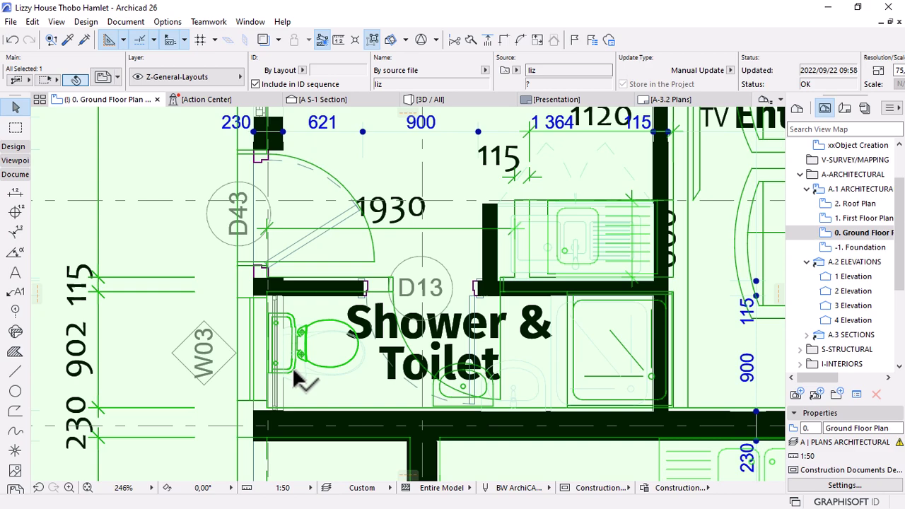
scroll(298, 369, "down", 7)
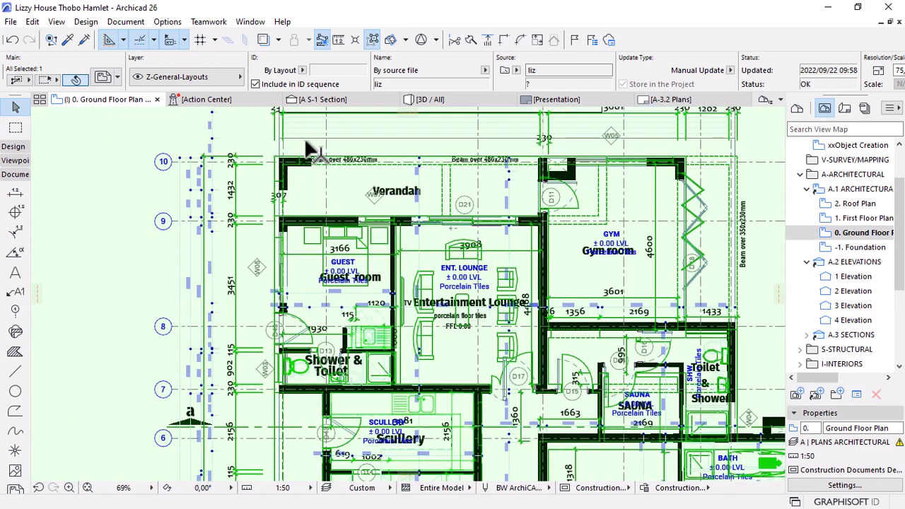
scroll(311, 150, "up", 4)
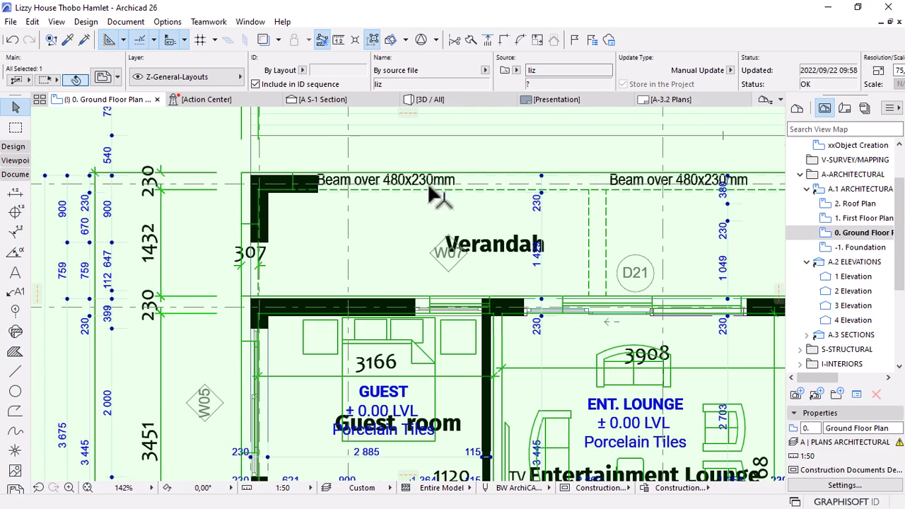
scroll(268, 177, "up", 4)
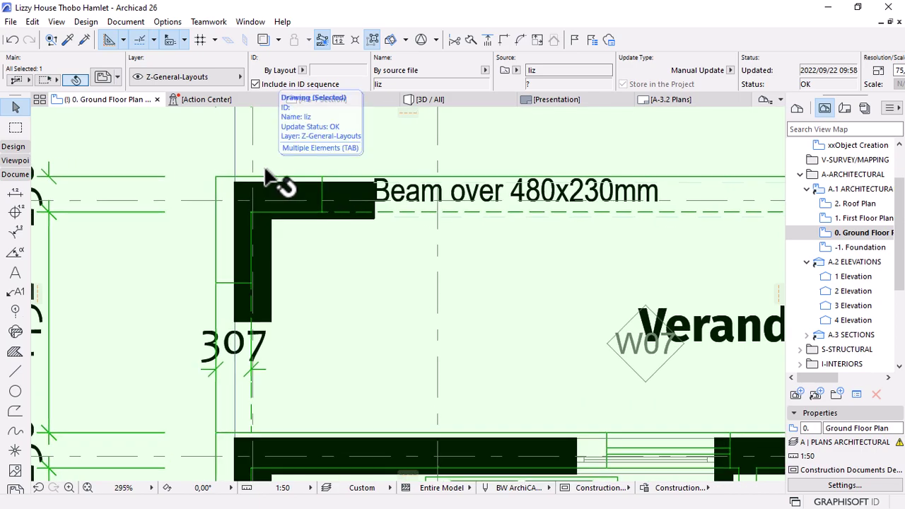
scroll(174, 177, "down", 5)
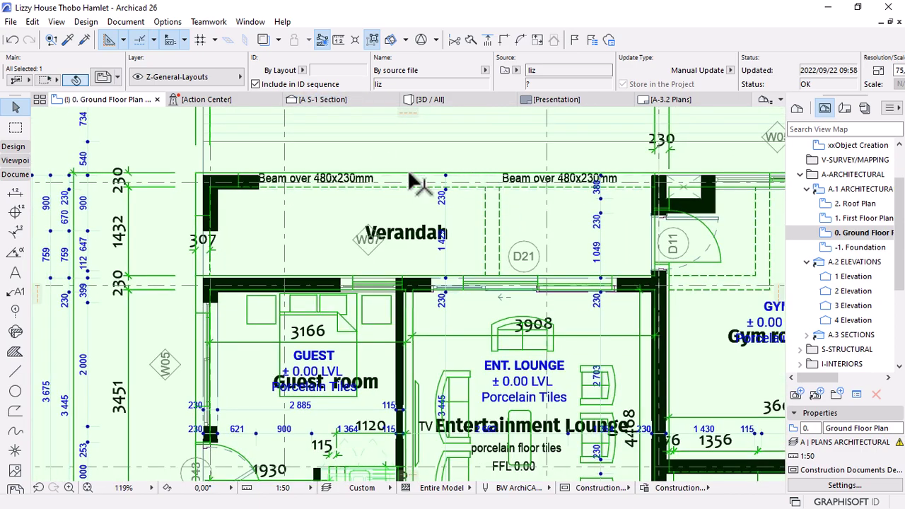
scroll(407, 175, "down", 6)
scroll(371, 396, "up", 1)
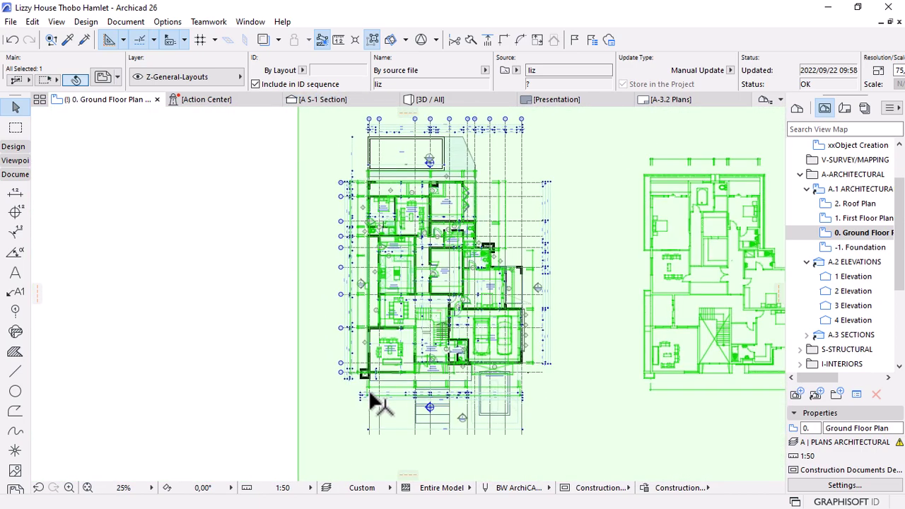
scroll(371, 399, "up", 9)
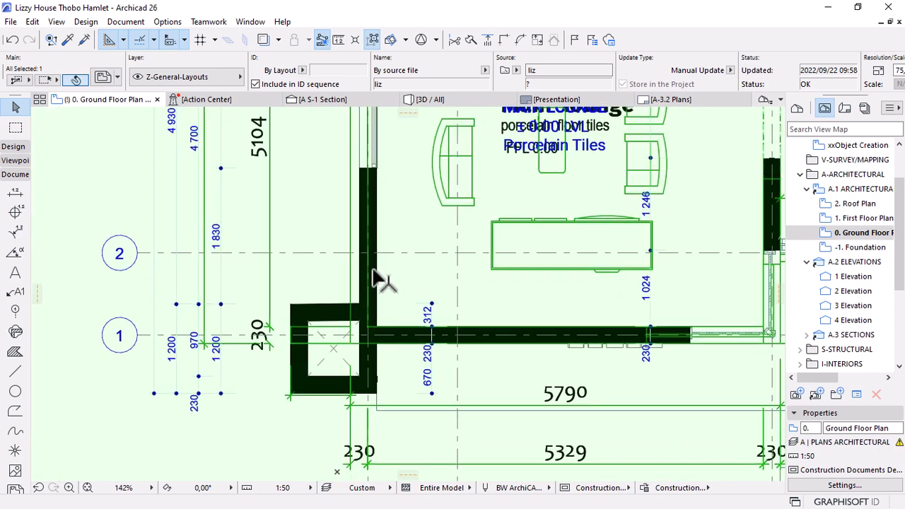
key("Escape")
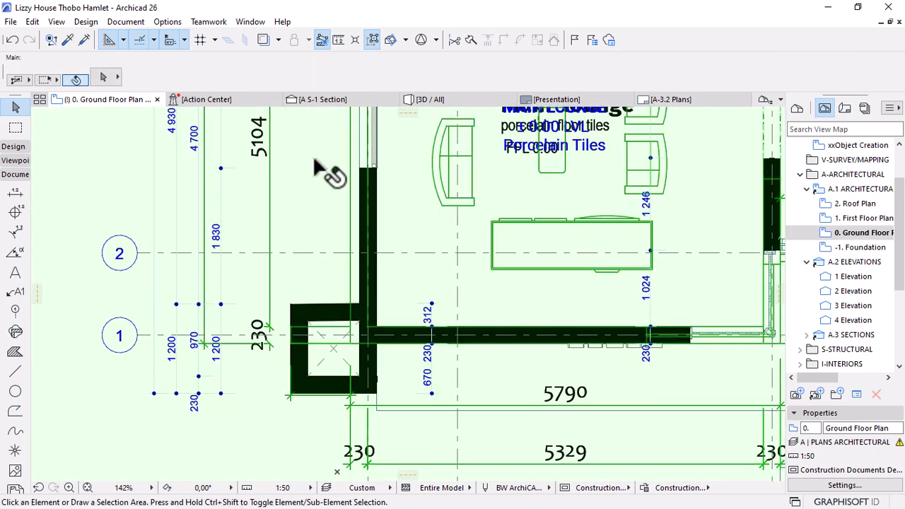
left_click(334, 170)
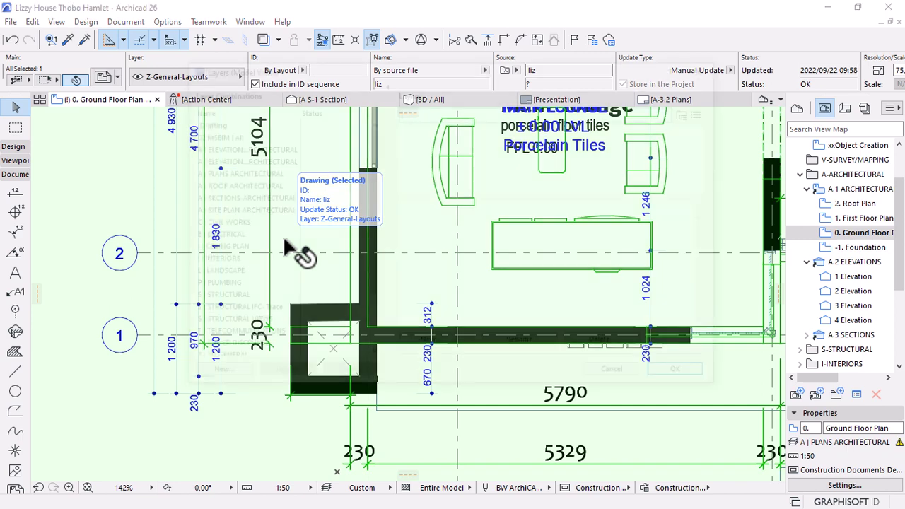
- Lock the Z-General-Layouts layer in Layer Settings so the DWG overlay stays fixed
key("ctrl+l")
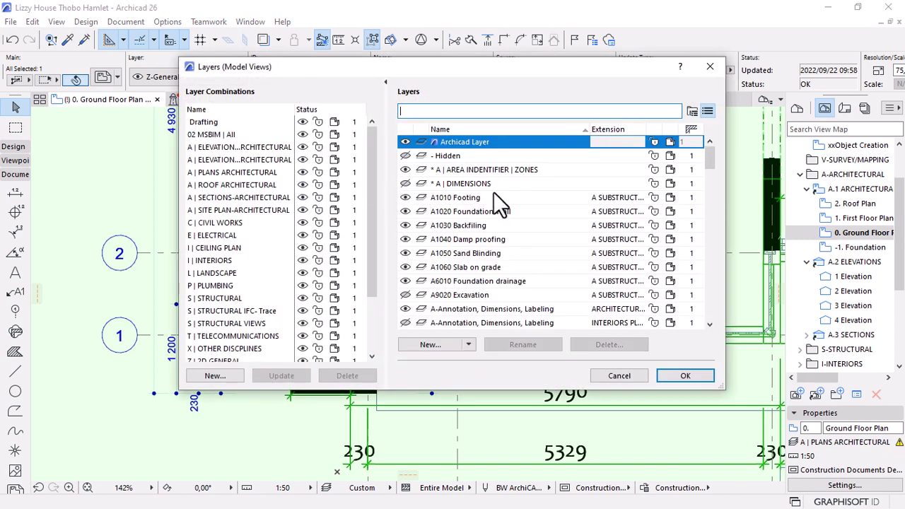
left_click_drag(710, 162, 706, 315)
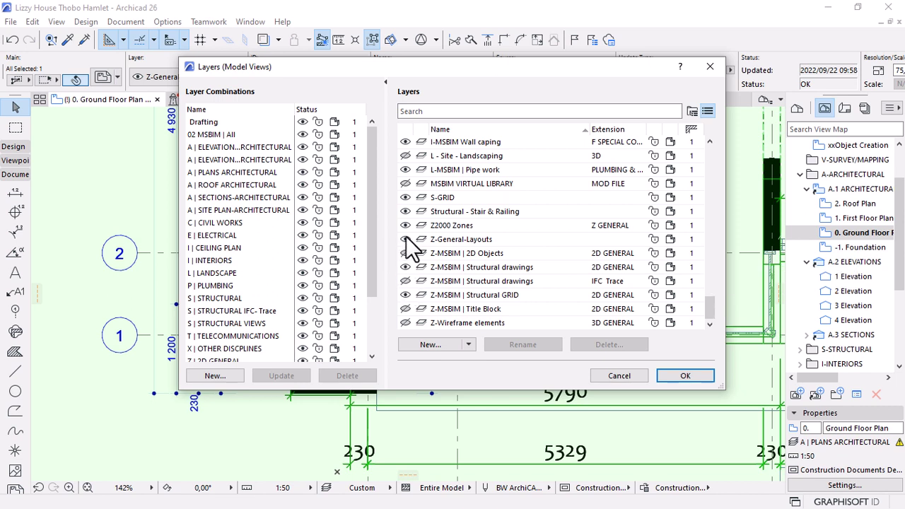
left_click(653, 239)
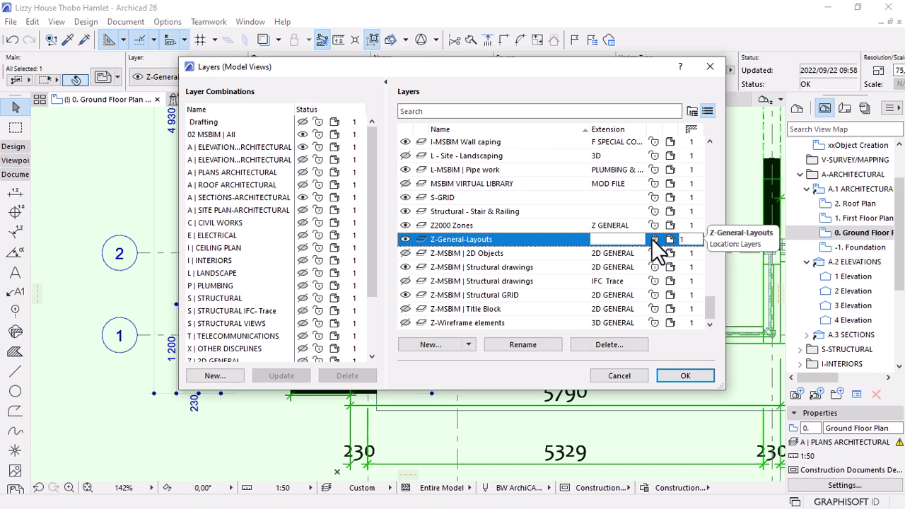
left_click(688, 377)
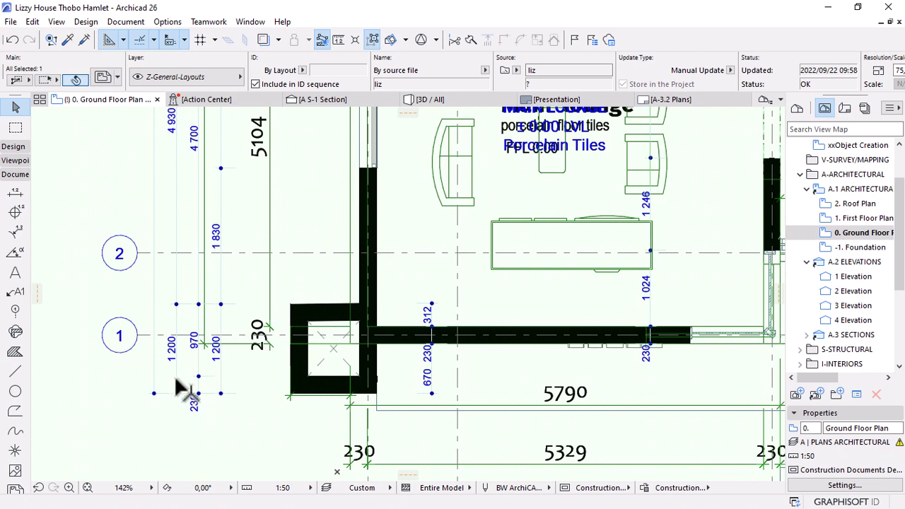
- Move the square box's three walls left onto the DWG plan lines
left_click(312, 315)
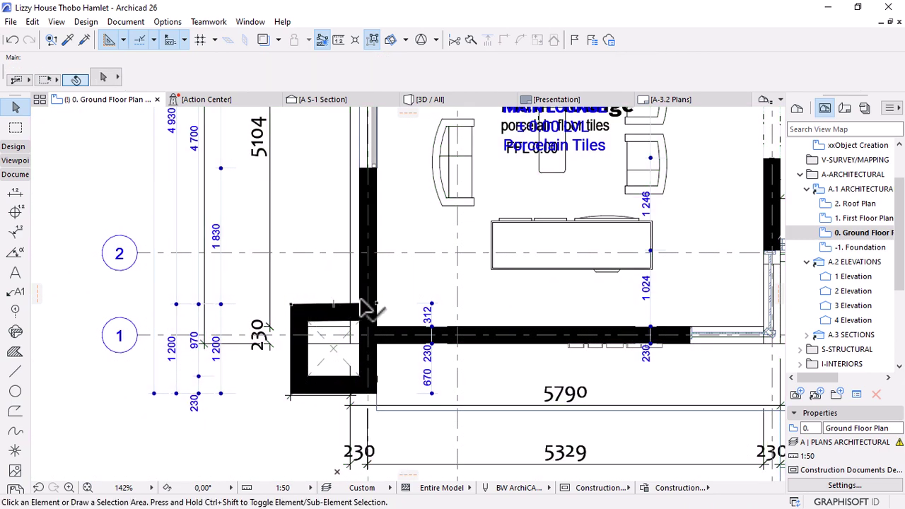
scroll(277, 399, "up", 2)
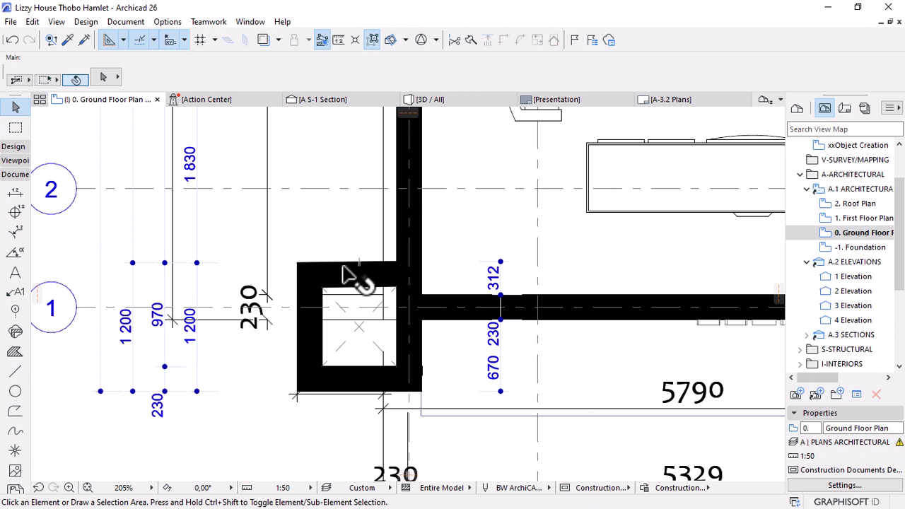
left_click(304, 347)
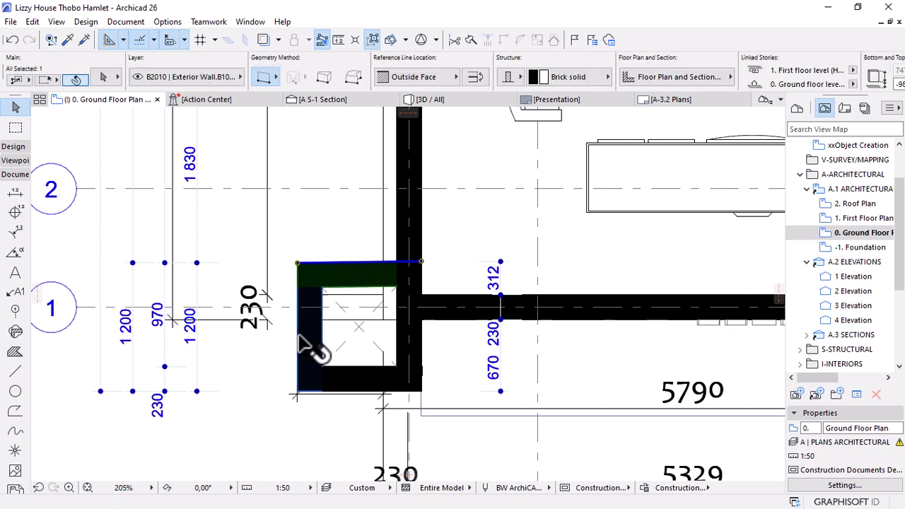
left_click(360, 375, "shift")
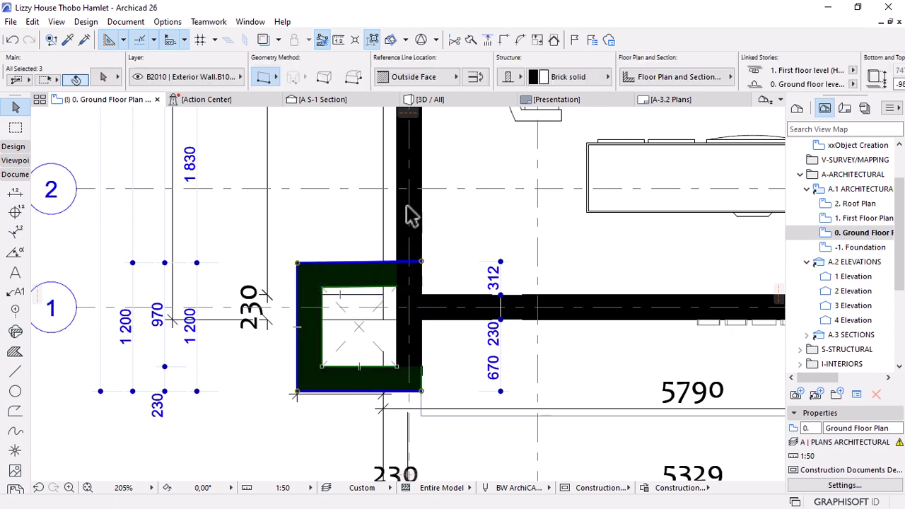
left_click(415, 215, "shift")
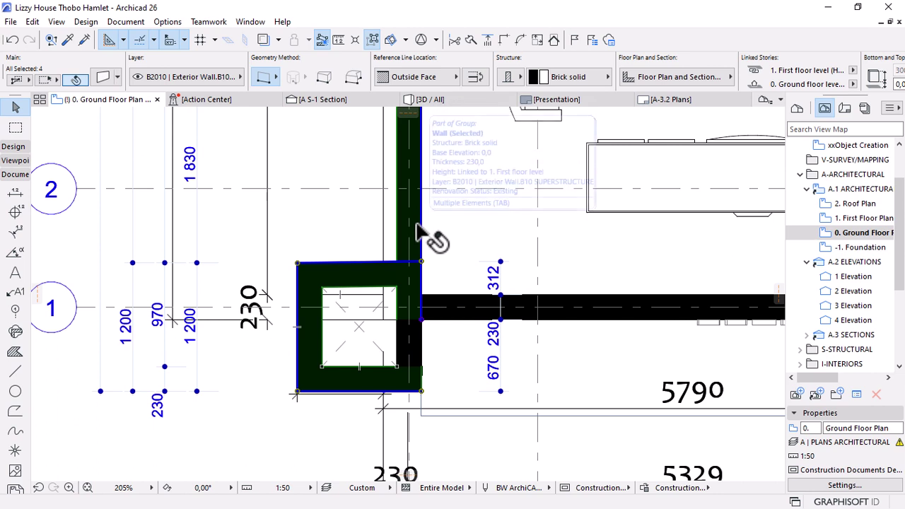
key("ctrl+d")
key("Escape")
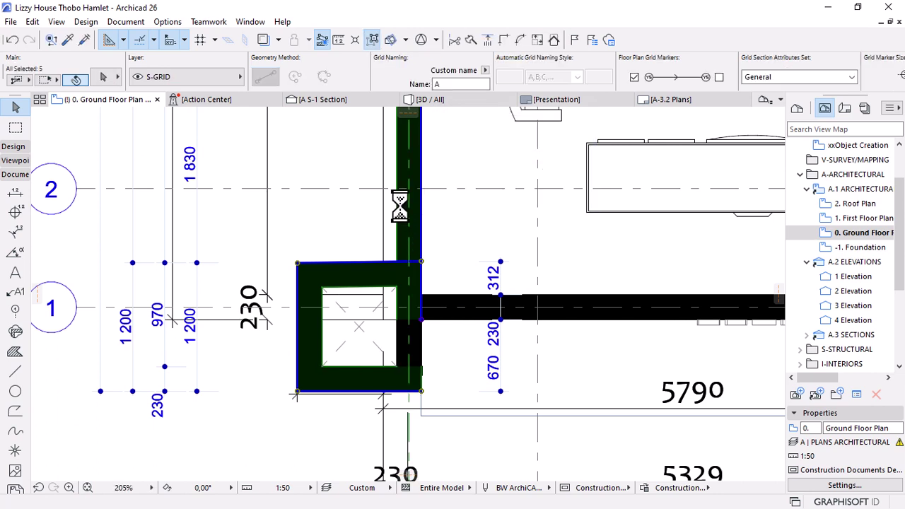
key("ctrl+d")
left_click(396, 205)
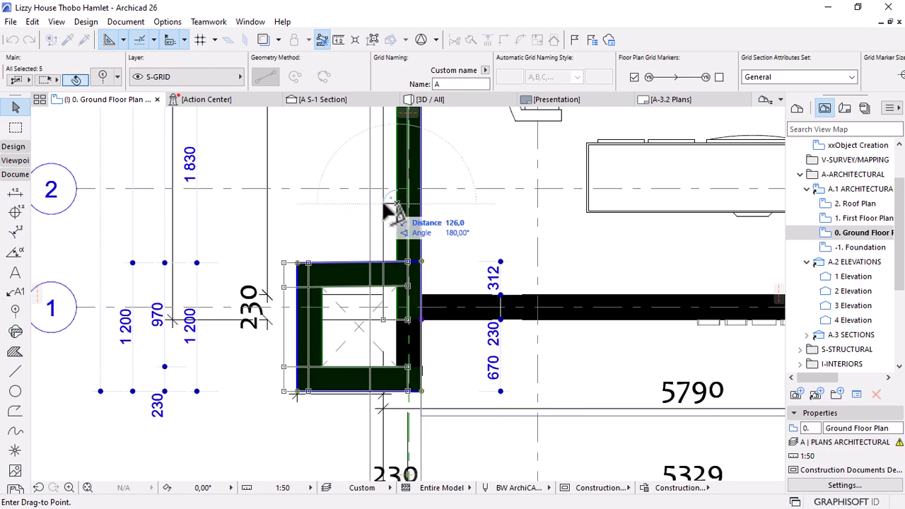
left_click(383, 203)
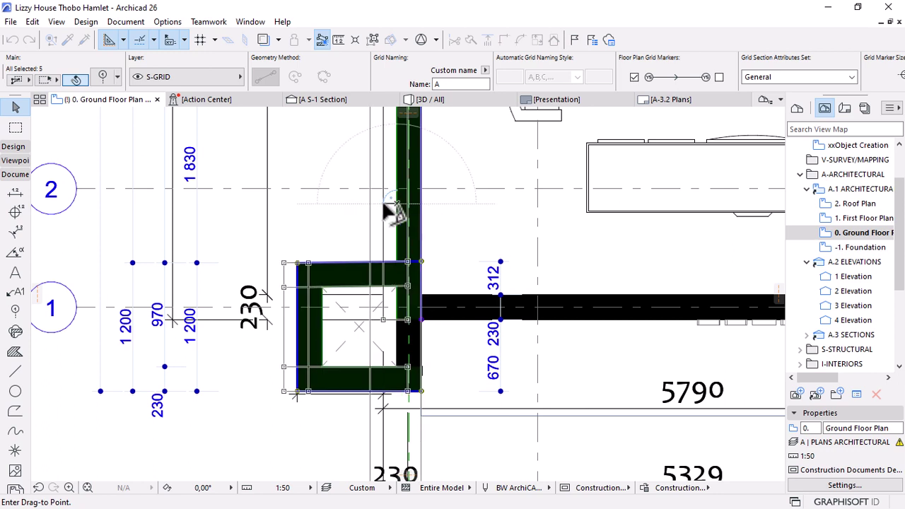
- Move the short wall segment below the junction into line with the plan
left_click(427, 347)
left_click(420, 323)
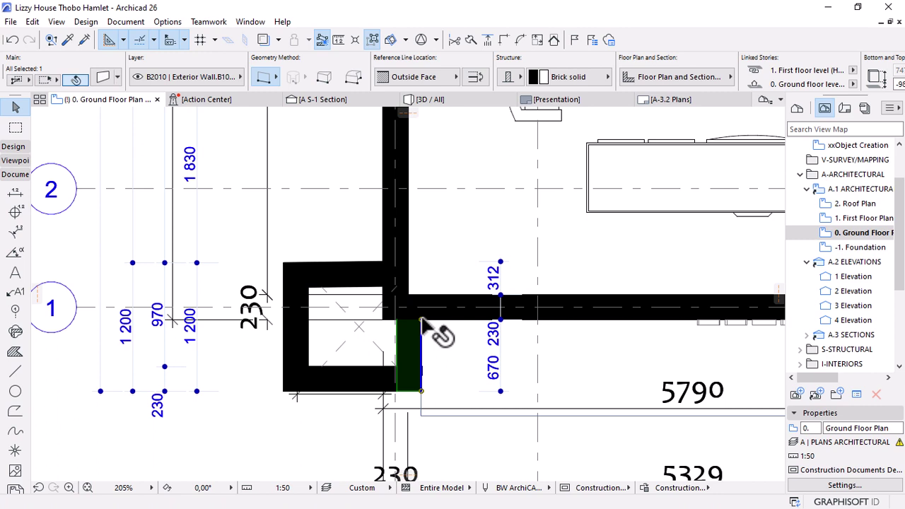
key("ctrl+d")
left_click(422, 321)
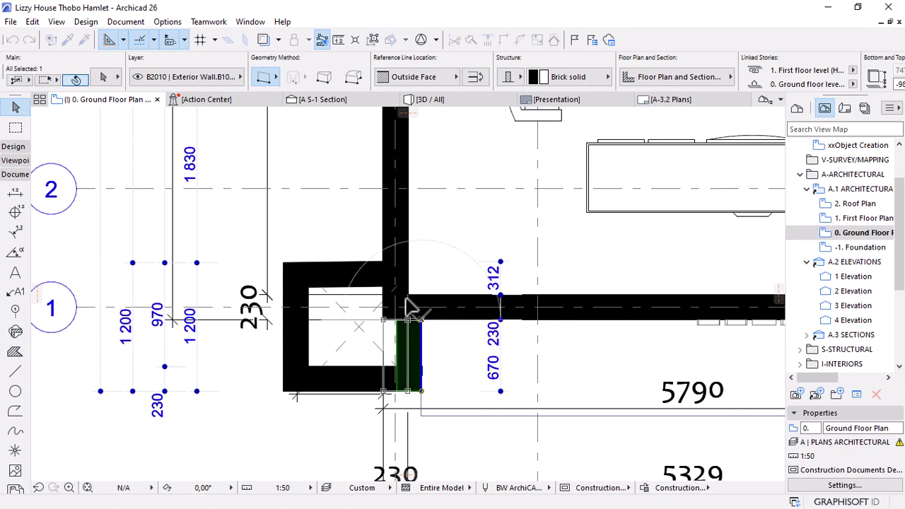
left_click(452, 334)
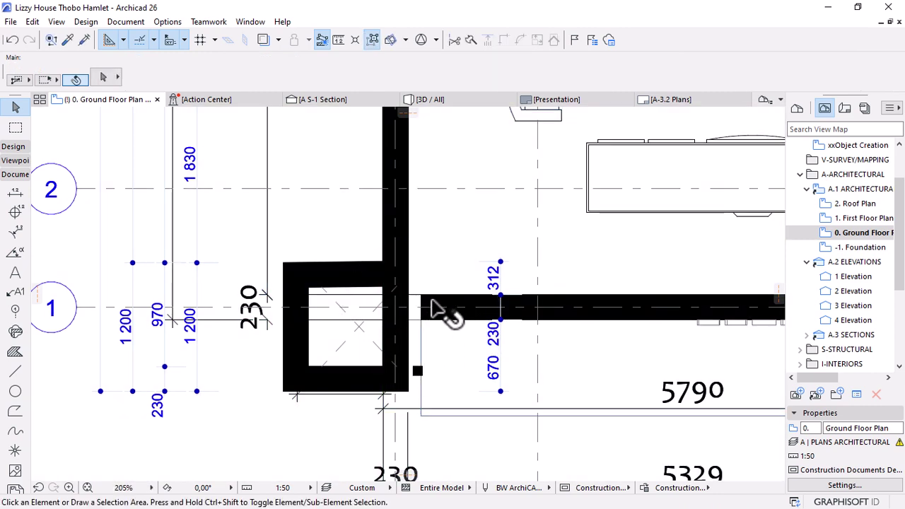
- Extend the long horizontal wall to meet the vertical wall at grid 2
left_click(432, 302)
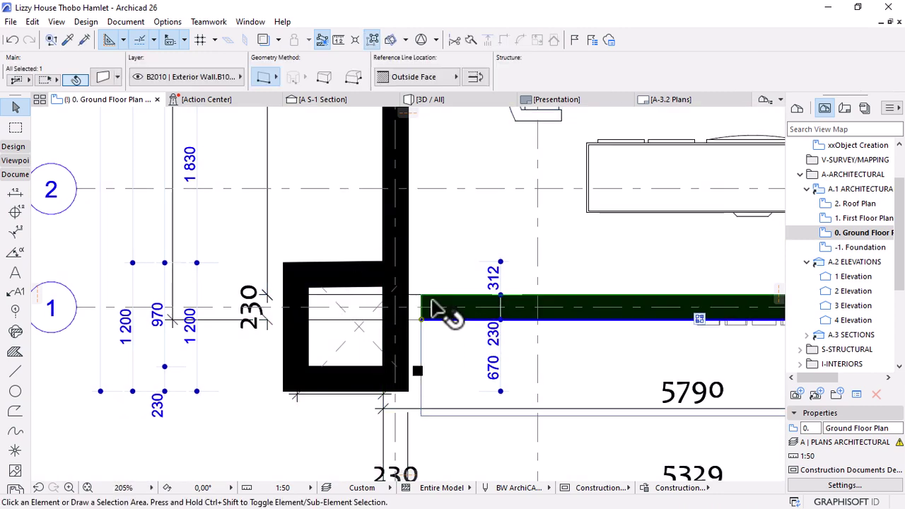
left_click(416, 262, "shift")
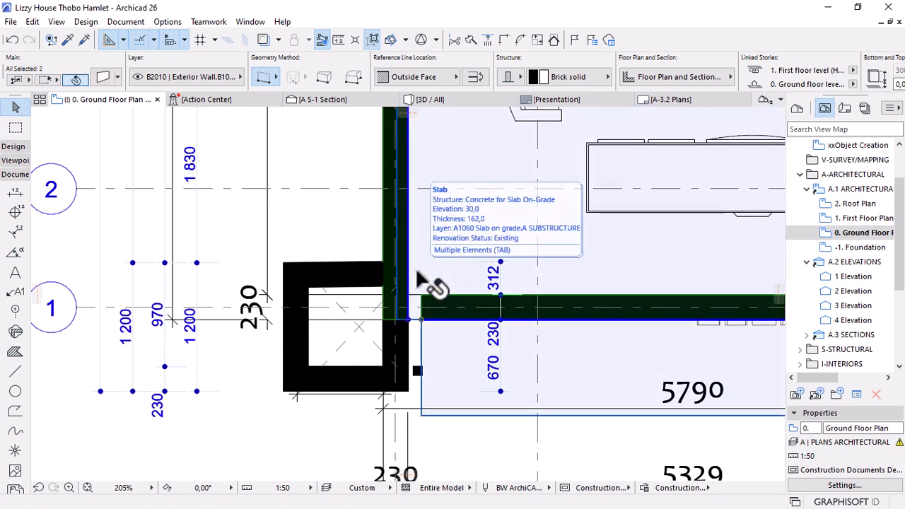
left_click(417, 269)
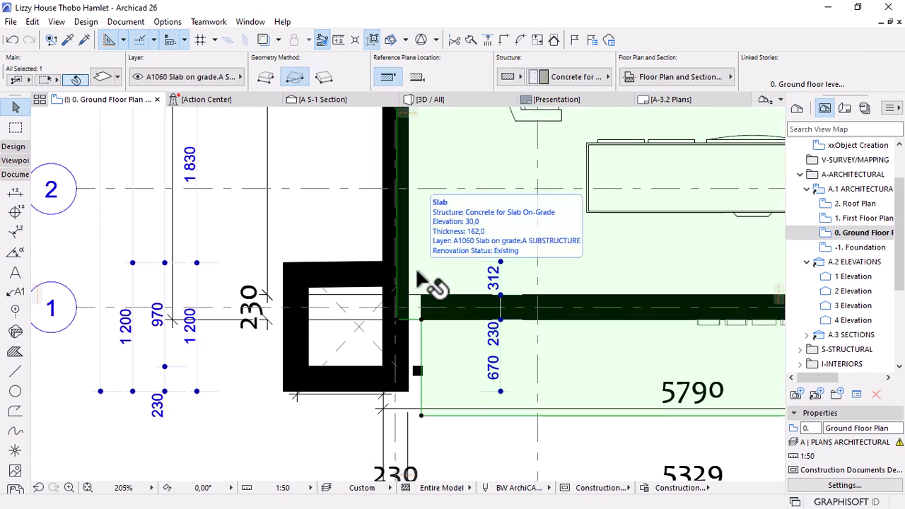
key("Escape")
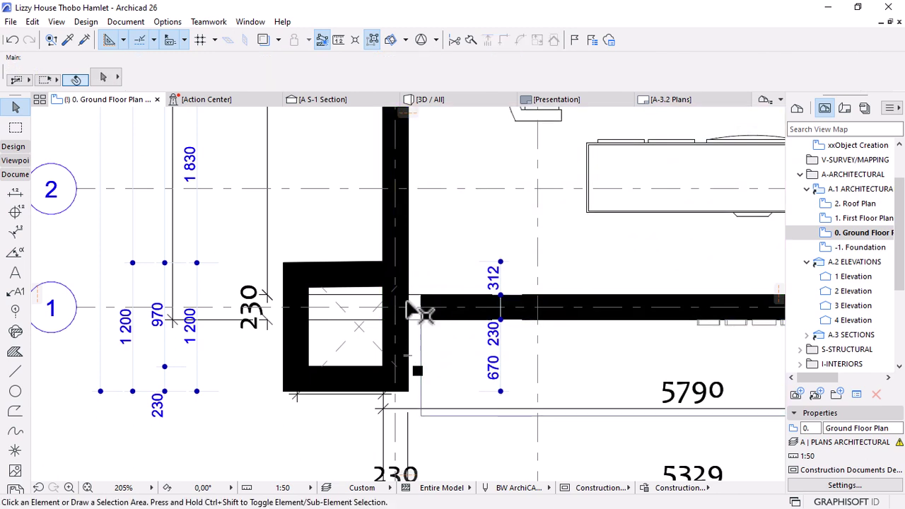
left_click(418, 289)
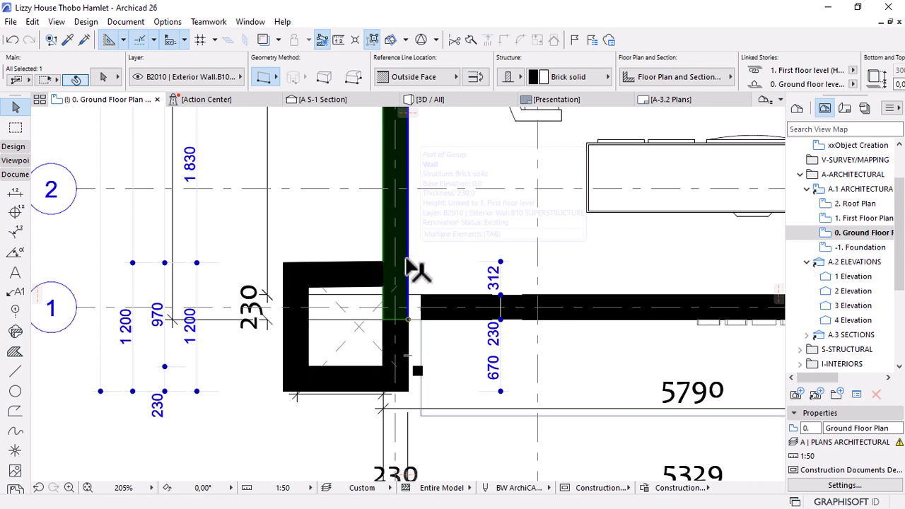
left_click(453, 305, "shift")
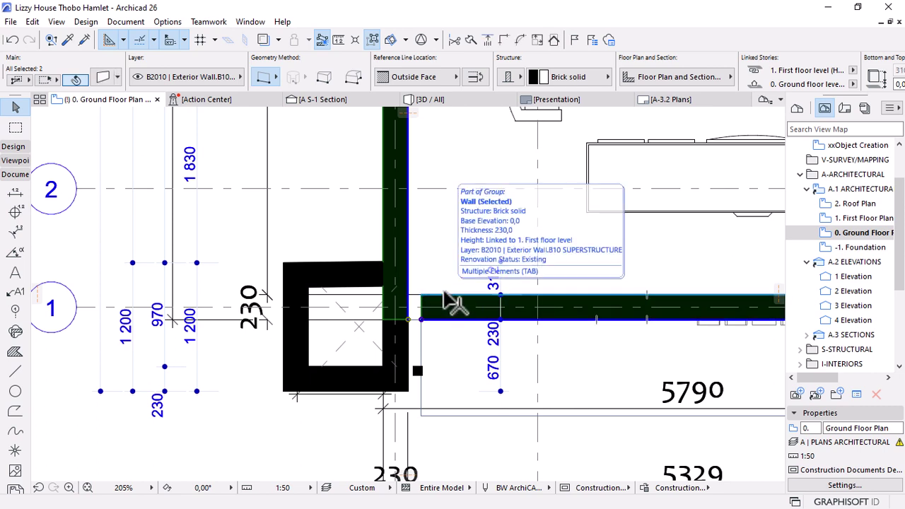
left_click(444, 293)
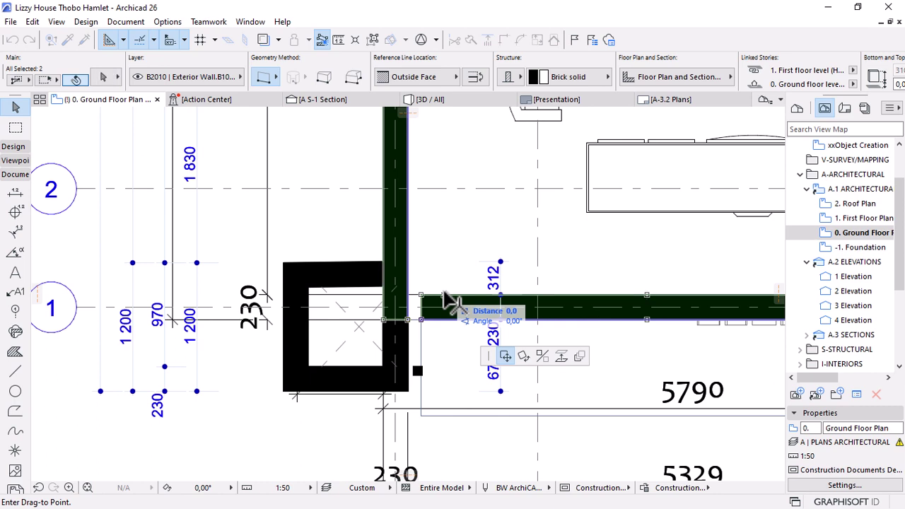
key("Escape")
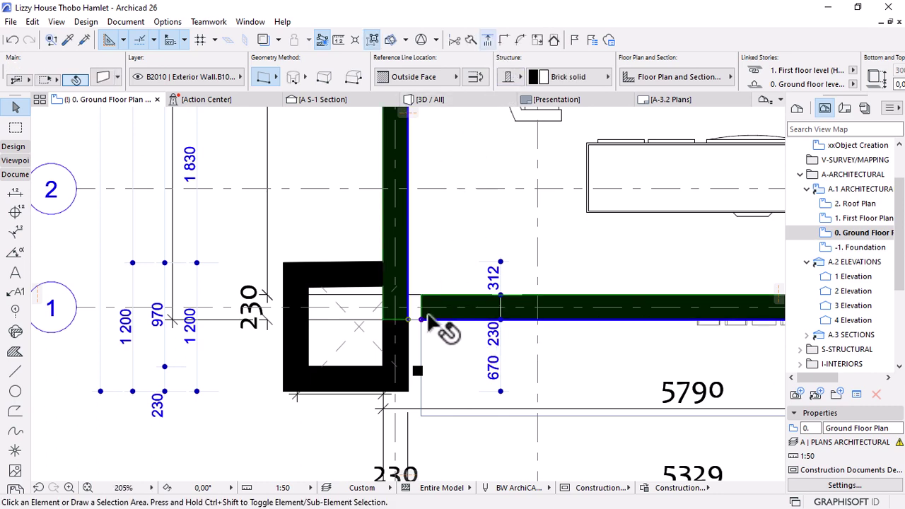
key("Escape")
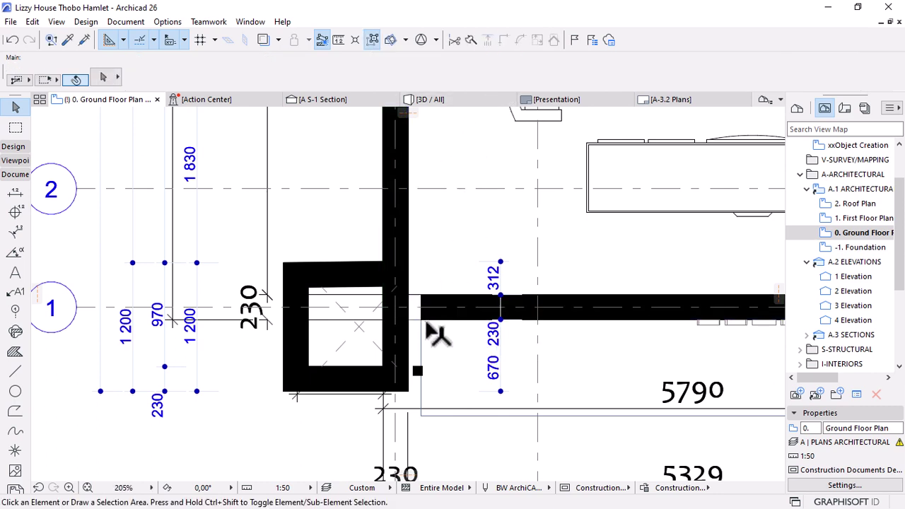
left_click(415, 289)
left_click(403, 282, "shift")
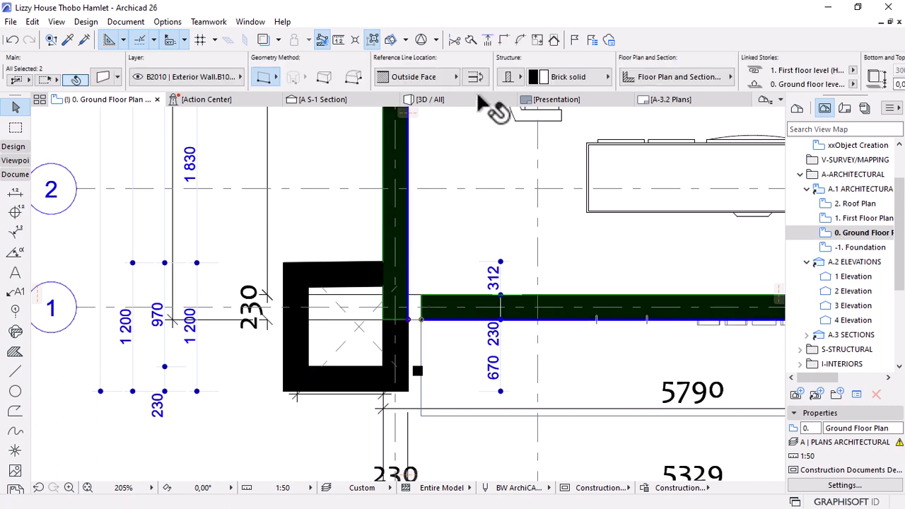
left_click(504, 41)
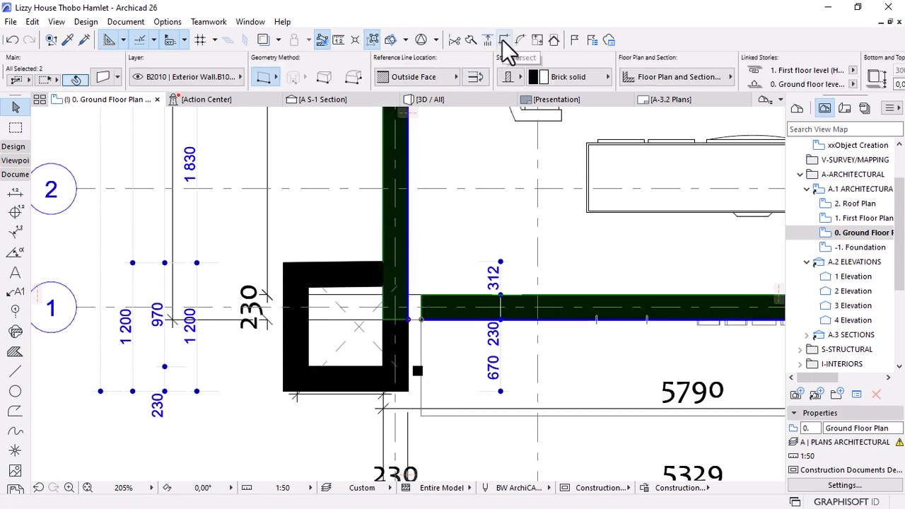
left_click(453, 308)
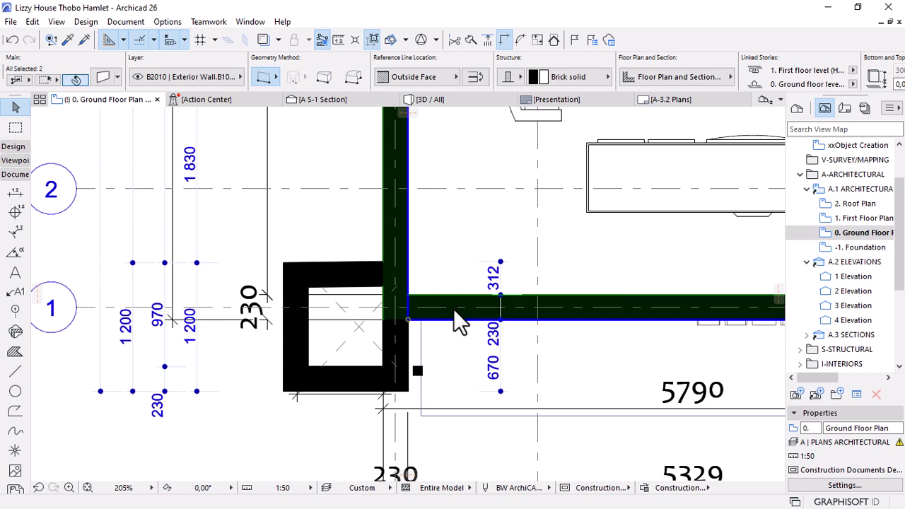
- Start moving the short wall below the corner, then cancel and deselect it
left_click(406, 380)
scroll(407, 397, "up", 4)
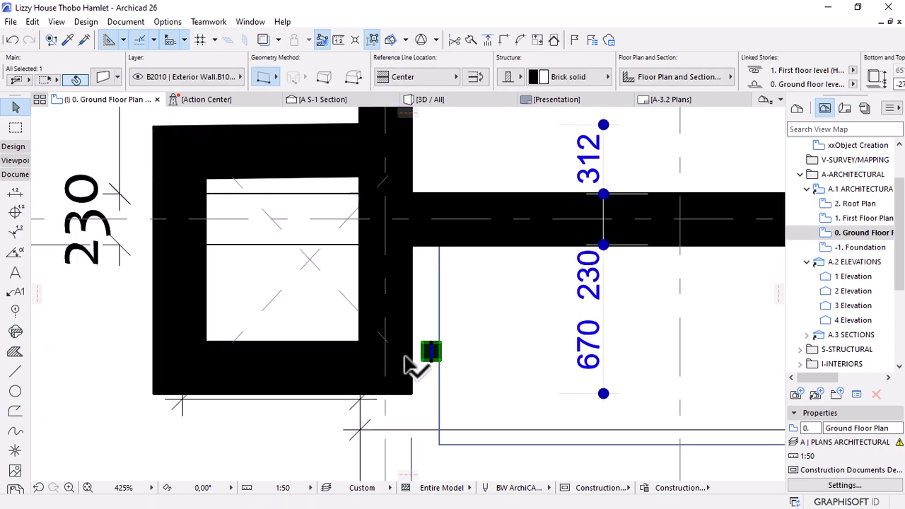
key("ctrl+d")
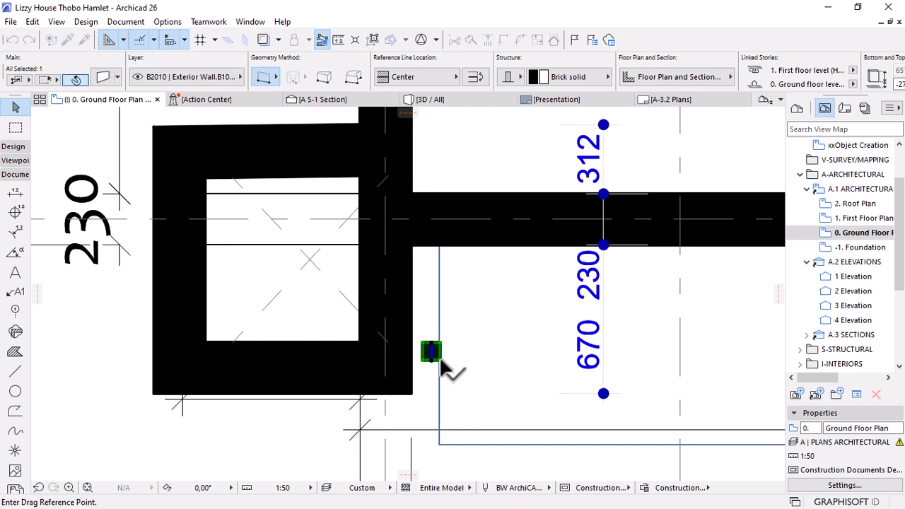
left_click(439, 360)
key("Escape")
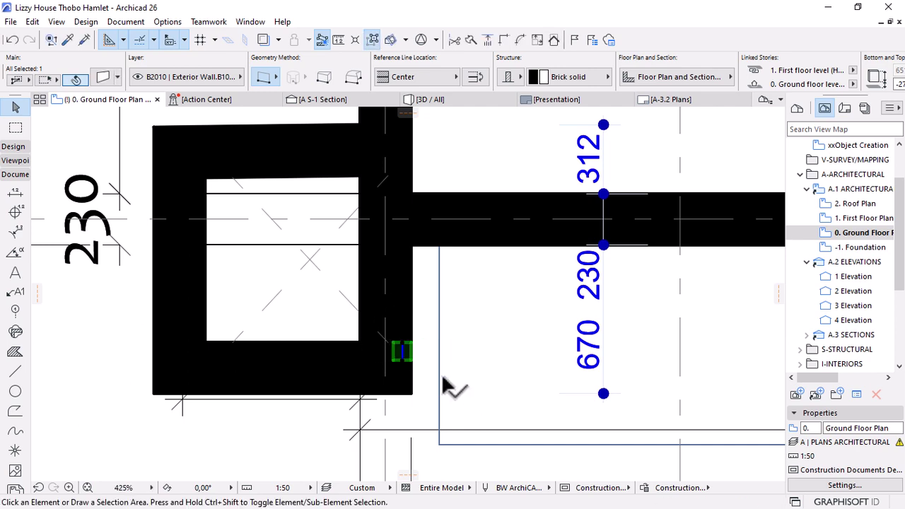
key("Escape")
scroll(398, 406, "down", 10)
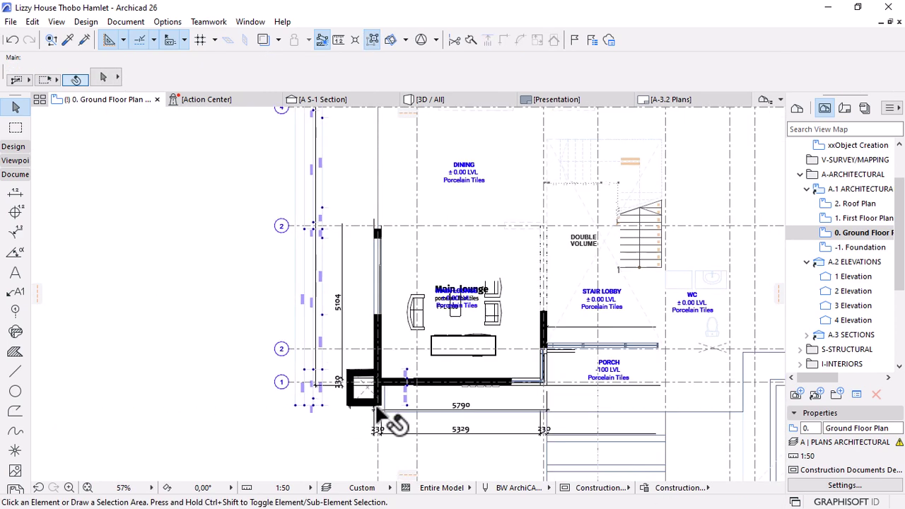
scroll(358, 164, "up", 9)
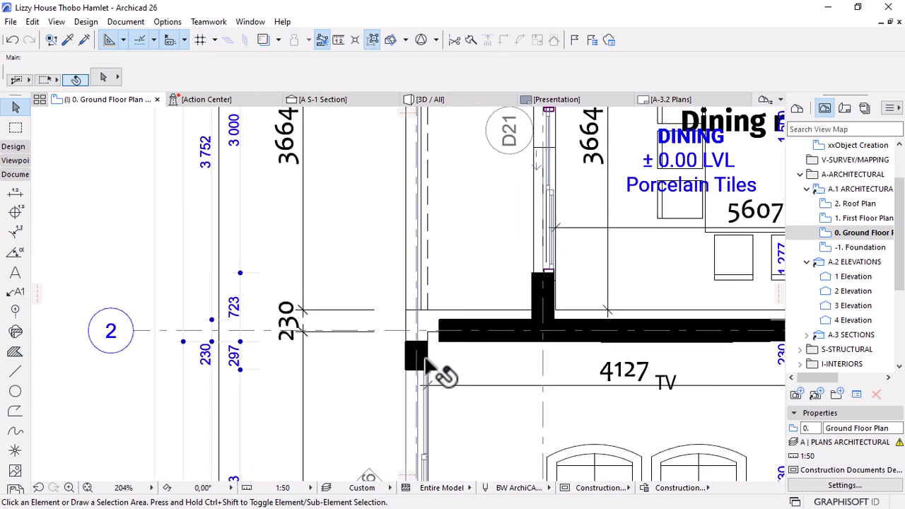
- Join the short vertical wall and the horizontal wall into a corner with Ctrl+=
left_click(427, 344)
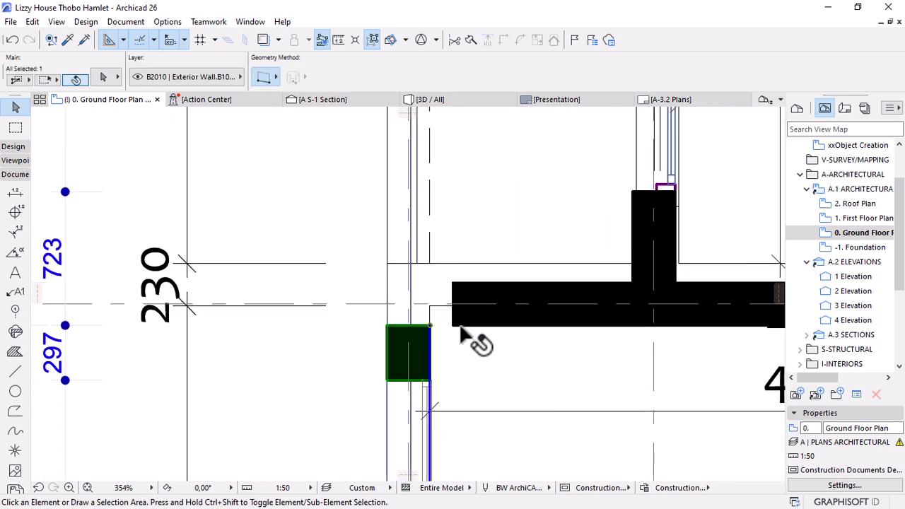
left_click(461, 330, "shift")
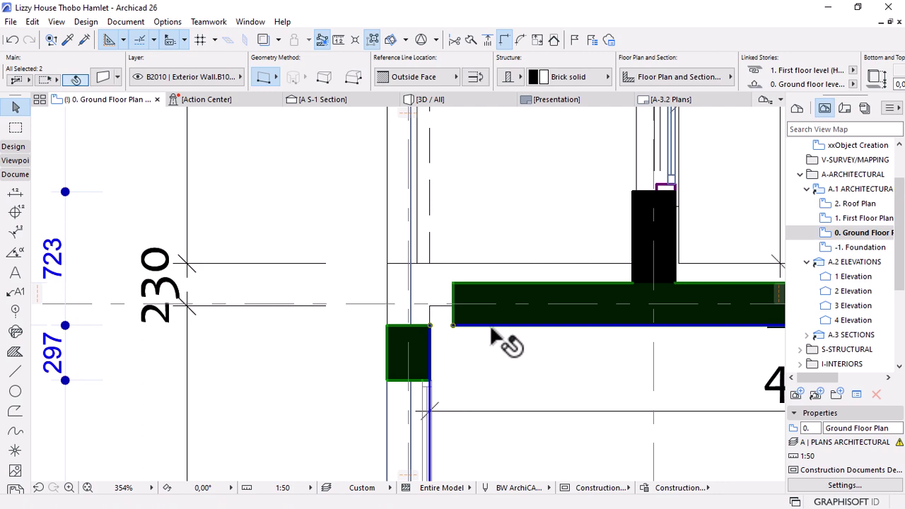
key("ctrl+equal")
left_click(357, 316)
scroll(404, 287, "down", 4)
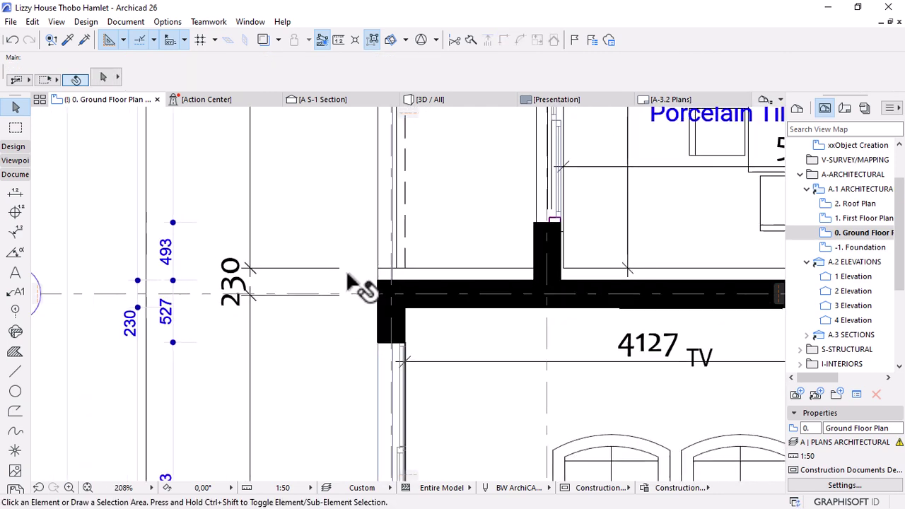
scroll(432, 285, "up", 3)
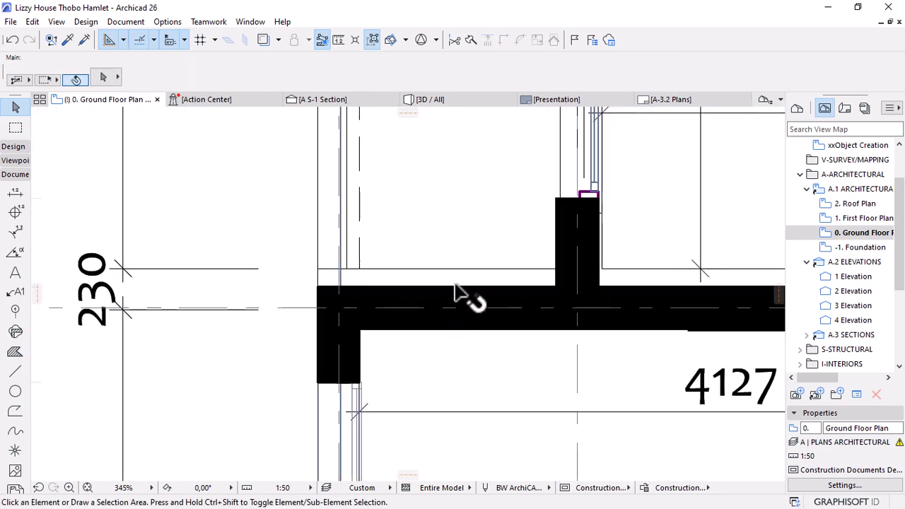
scroll(434, 297, "down", 3)
scroll(434, 300, "down", 1)
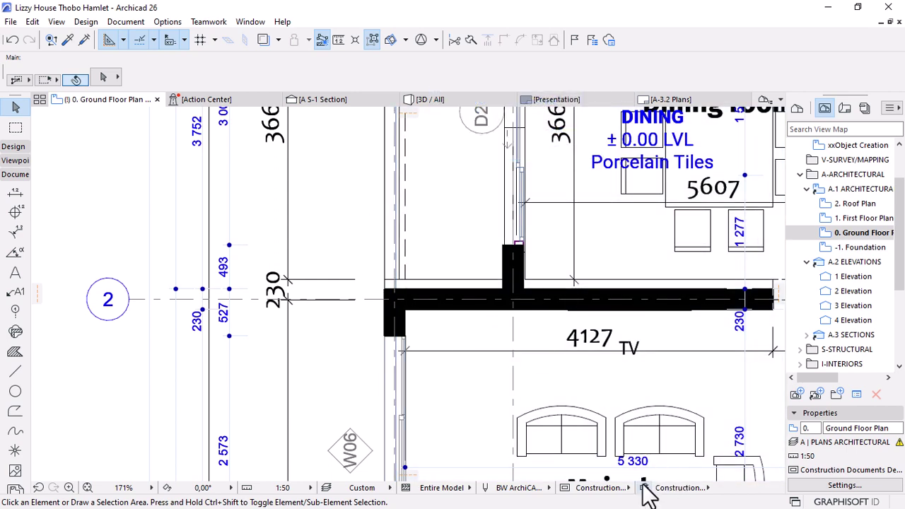
- Start importing graphic override combinations, browsing from Documents into the MesolightBIM folder
left_click(645, 489)
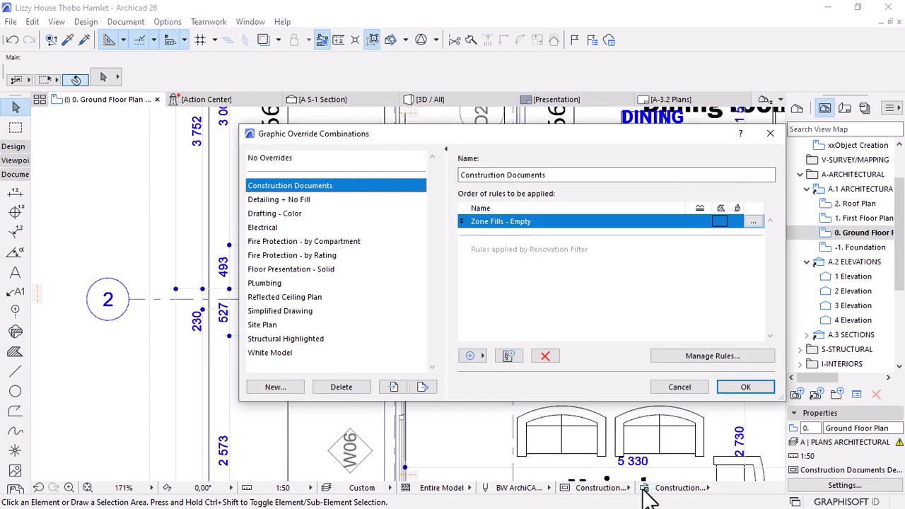
left_click(394, 391)
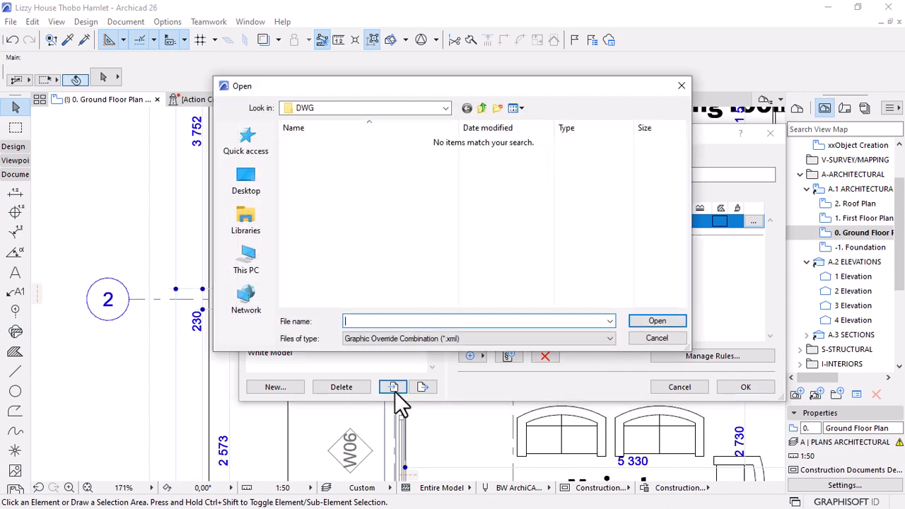
left_click(479, 108)
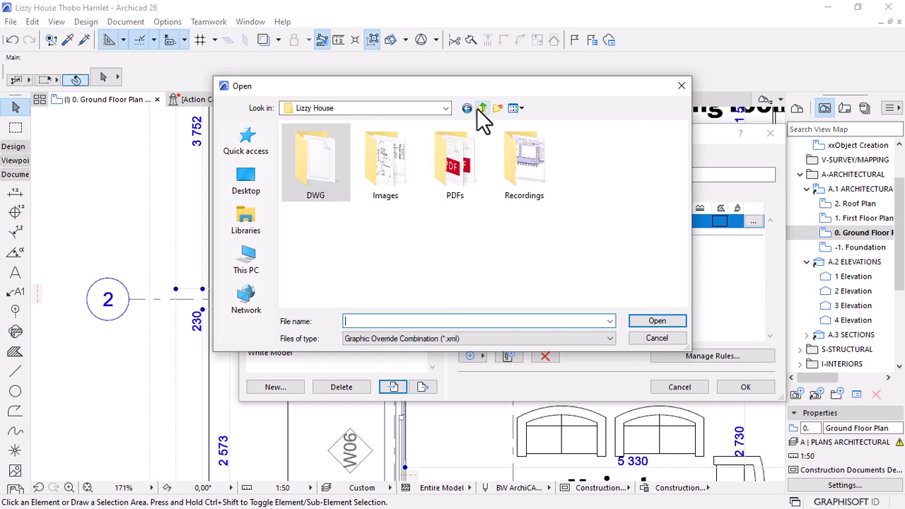
left_click(478, 109)
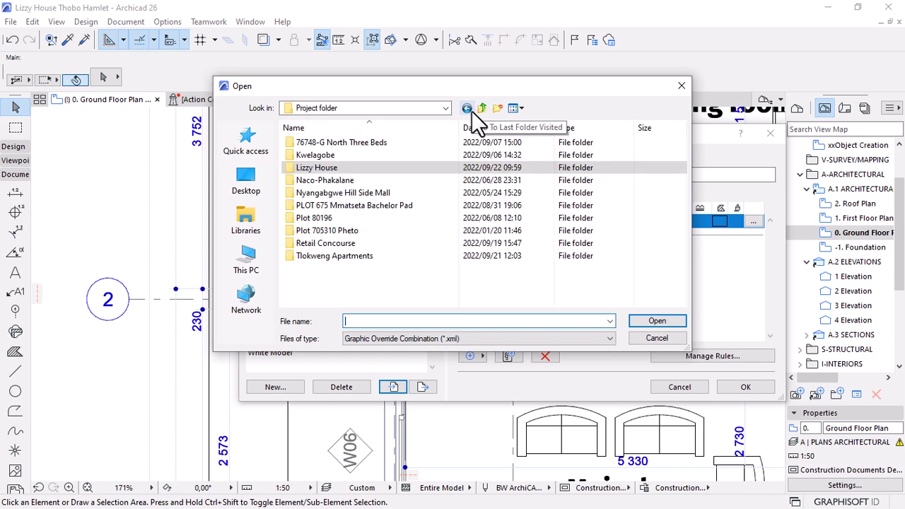
left_click(474, 111)
scroll(353, 232, "down", 1)
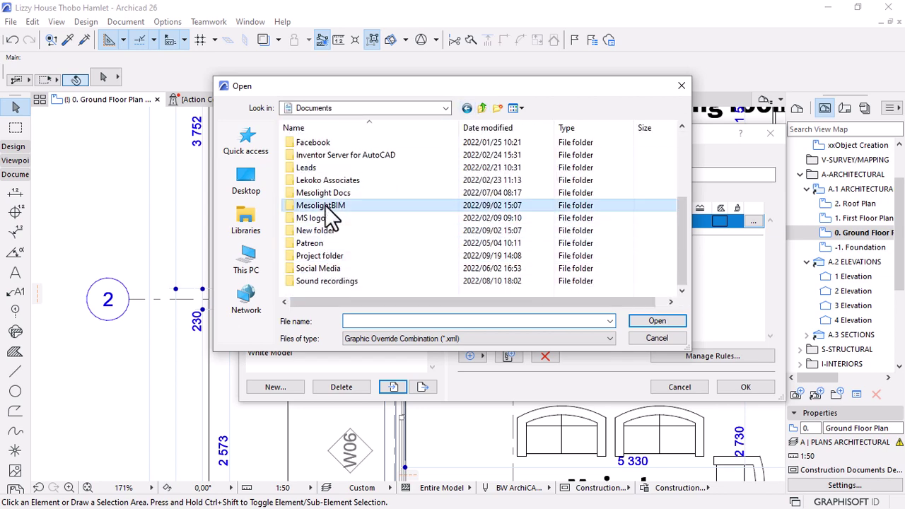
double_click(327, 206)
- Import the three MSBIM files from Template Ideas > 2023 Template > Overrides Styles, choosing MSBIM Solid White
scroll(339, 272, "down", 1)
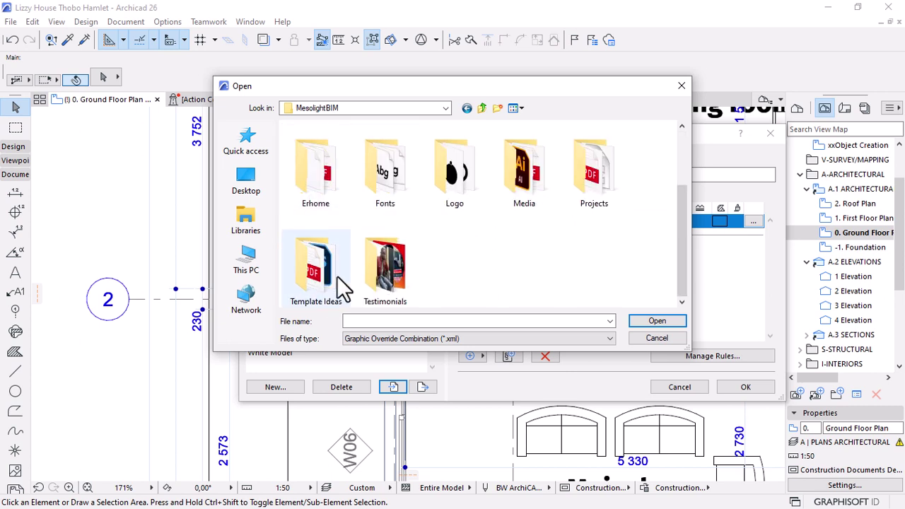
double_click(322, 242)
double_click(305, 146)
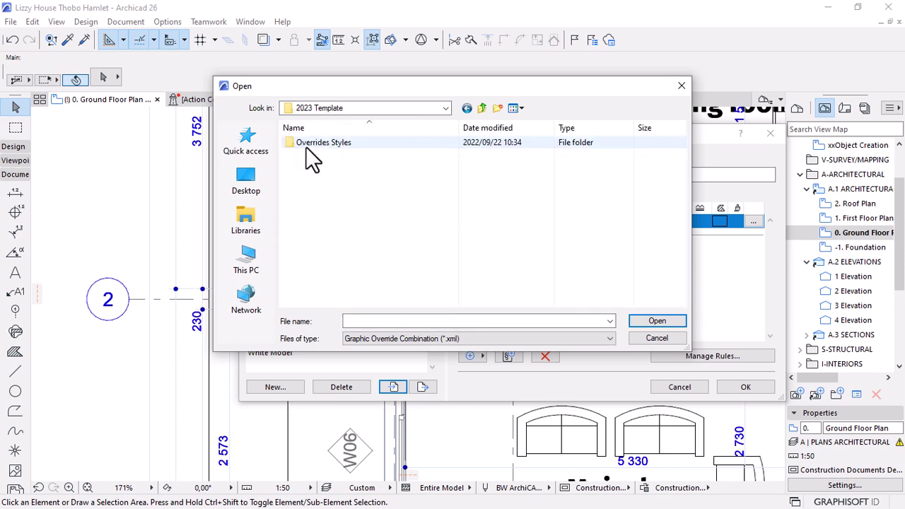
double_click(305, 145)
left_click_drag(345, 186, 297, 136)
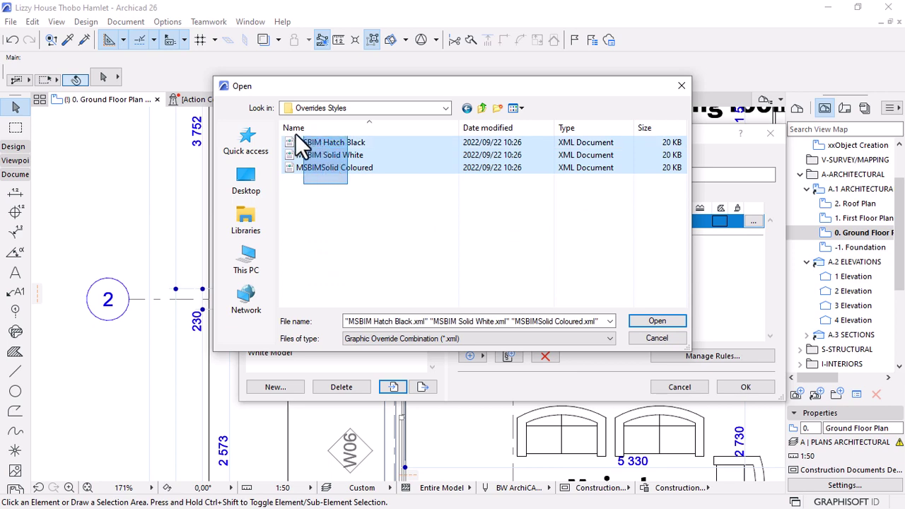
left_click(644, 321)
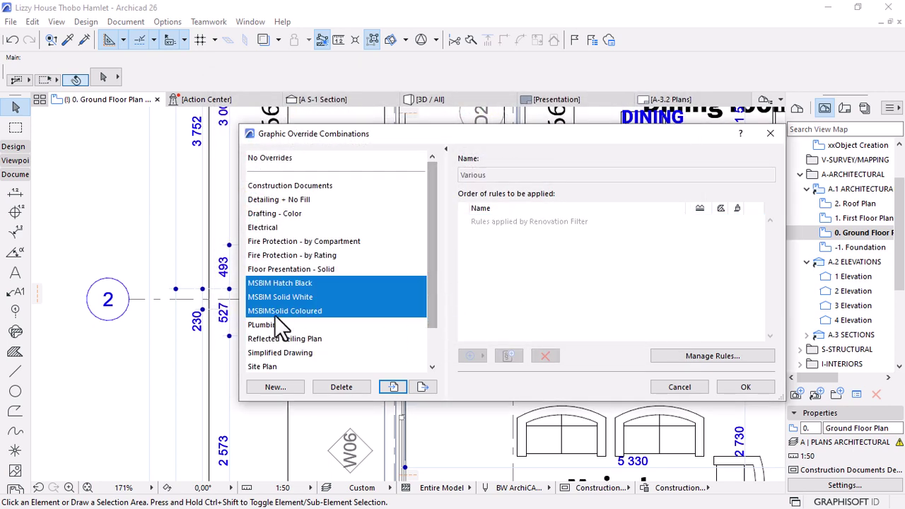
left_click(316, 297)
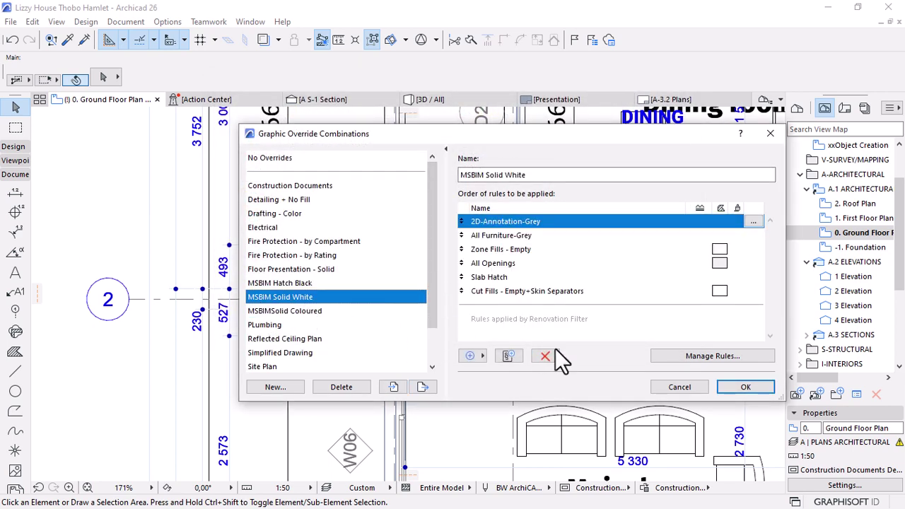
- Apply MSBIM Solid White, then switch the plan to the MSBIM Hatch Black override
left_click(764, 387)
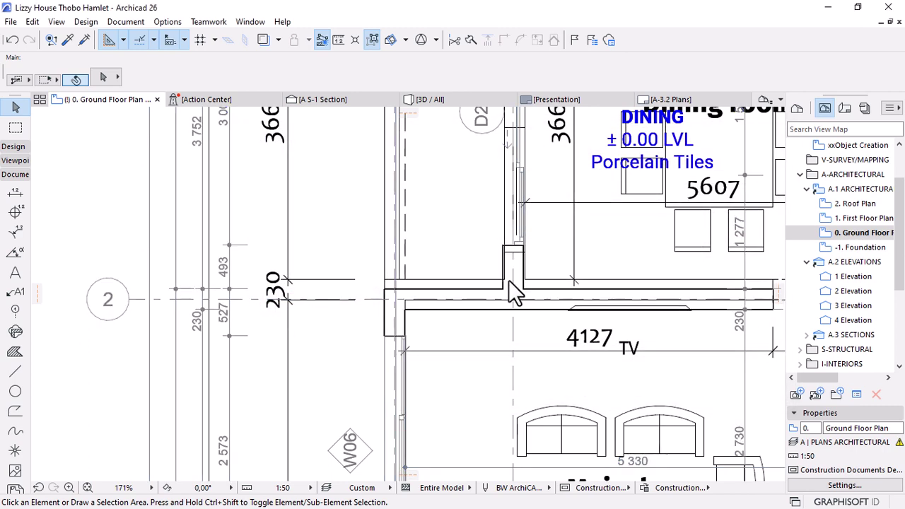
left_click(682, 489)
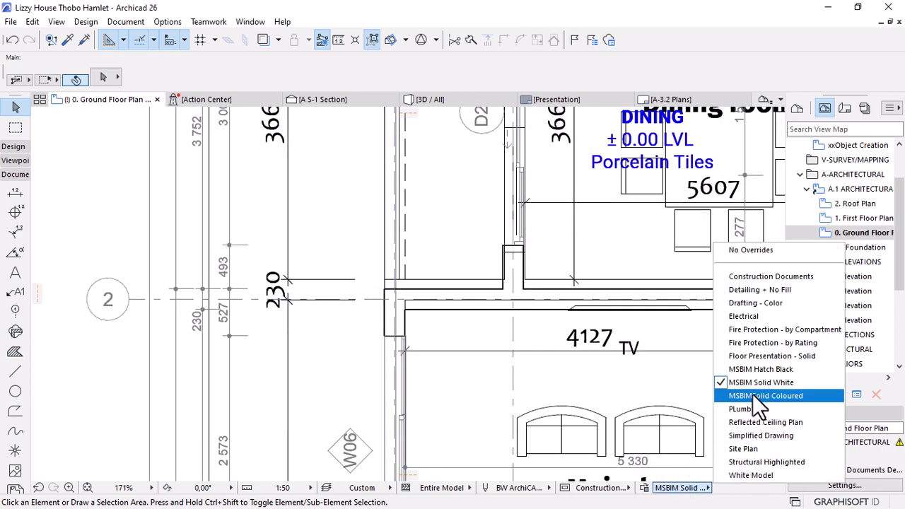
left_click(757, 370)
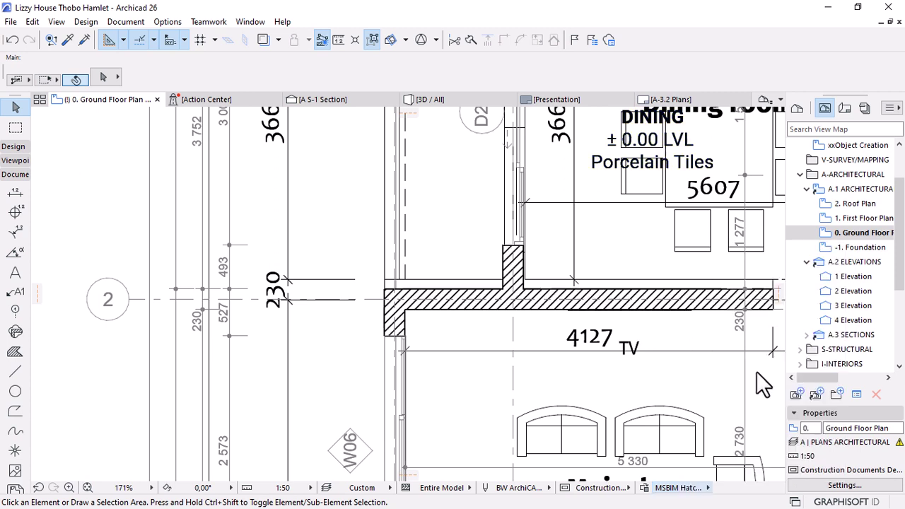
- Switch the plan to MSBIM Solid Coloured so walls show pink
left_click(684, 488)
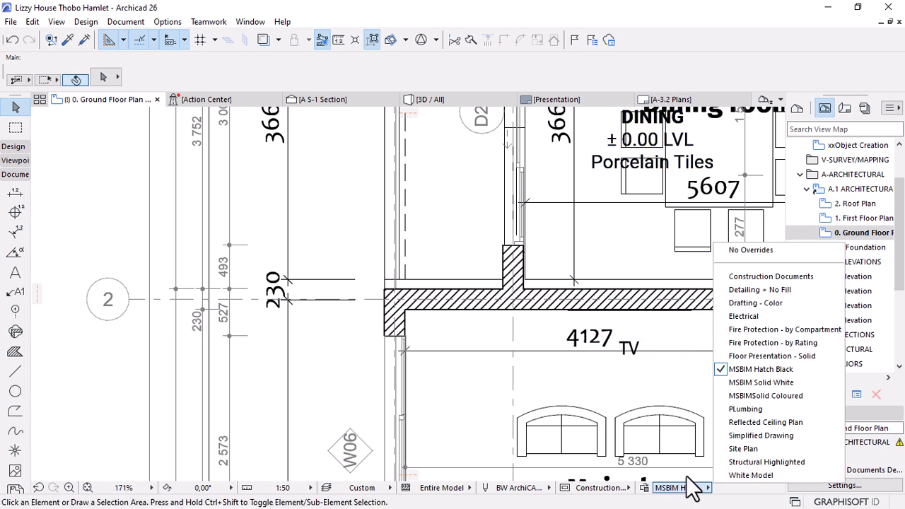
left_click(753, 398)
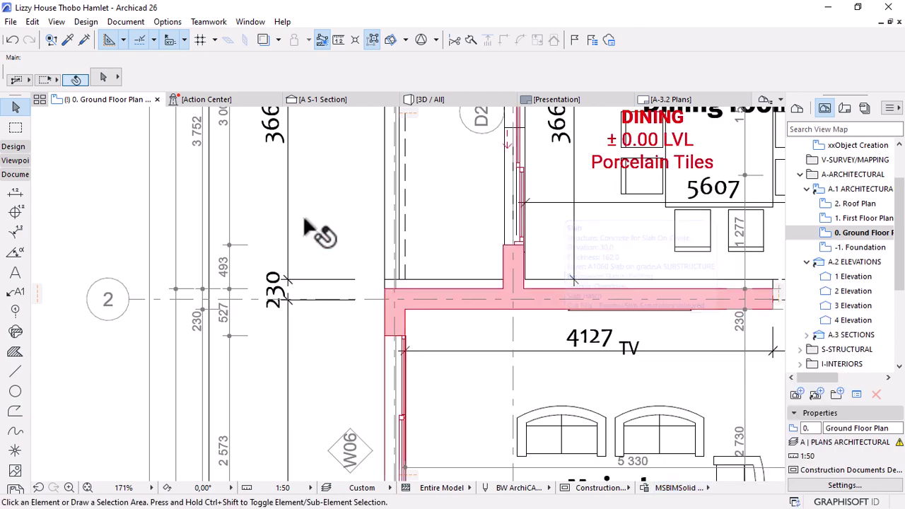
scroll(315, 237, "down", 2)
scroll(313, 243, "down", 5)
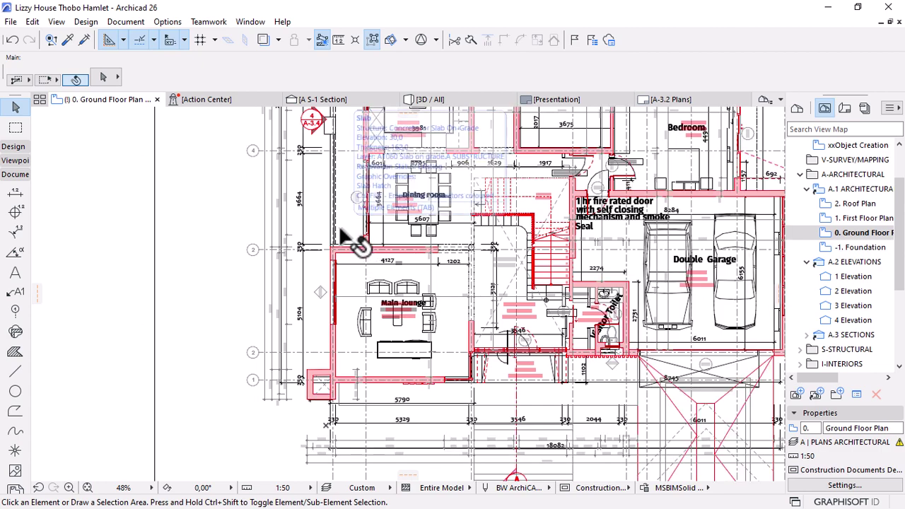
scroll(322, 247, "up", 7)
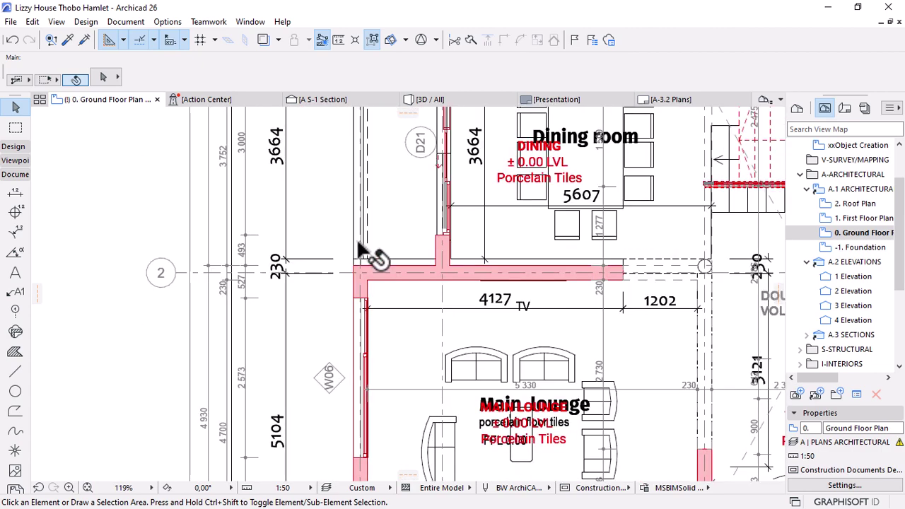
scroll(379, 247, "up", 2)
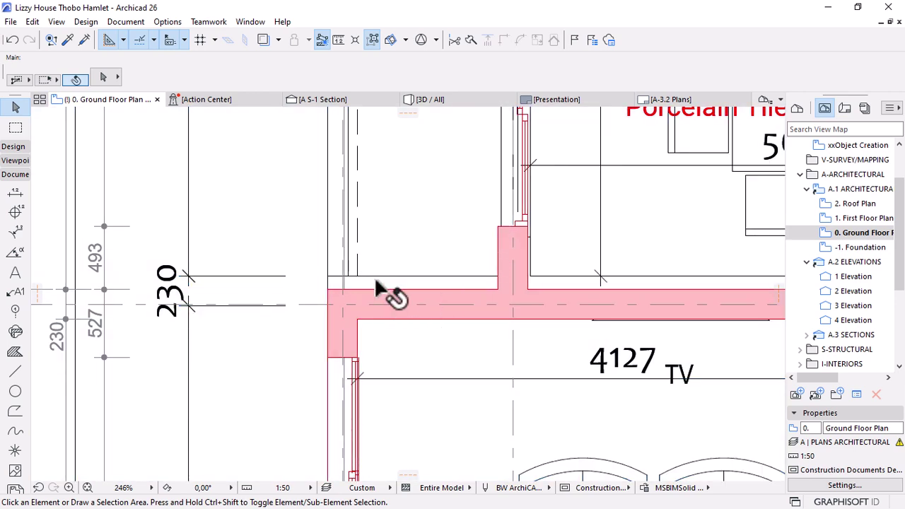
- Move the horizontal pink wall up onto the upper DWG plan line
scroll(384, 293, "up", 2)
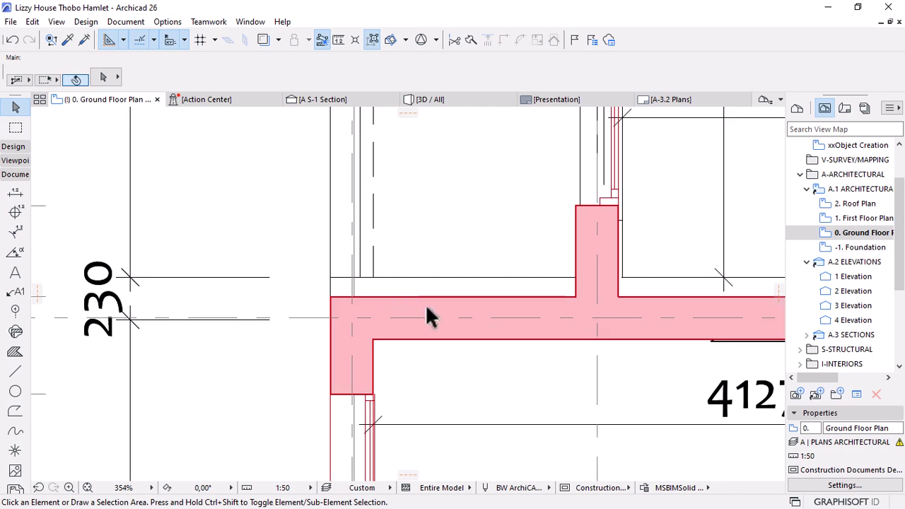
left_click(425, 301)
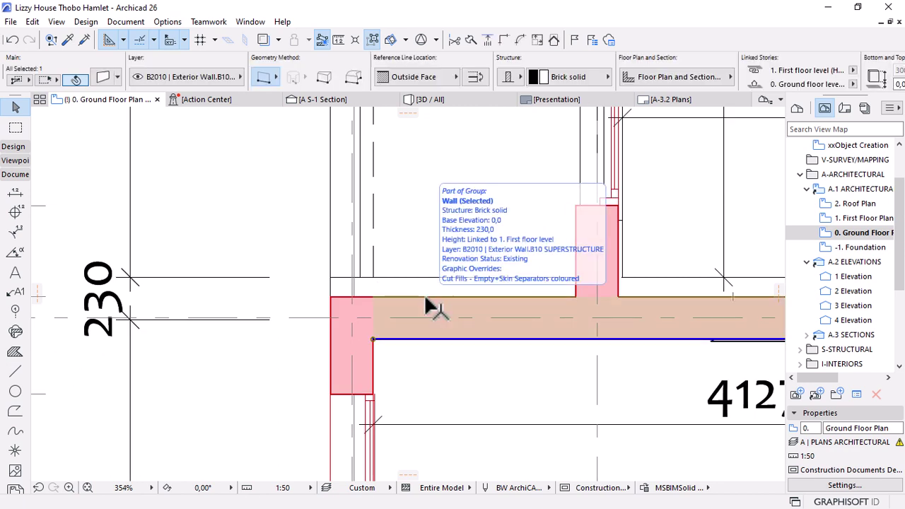
left_click(425, 298)
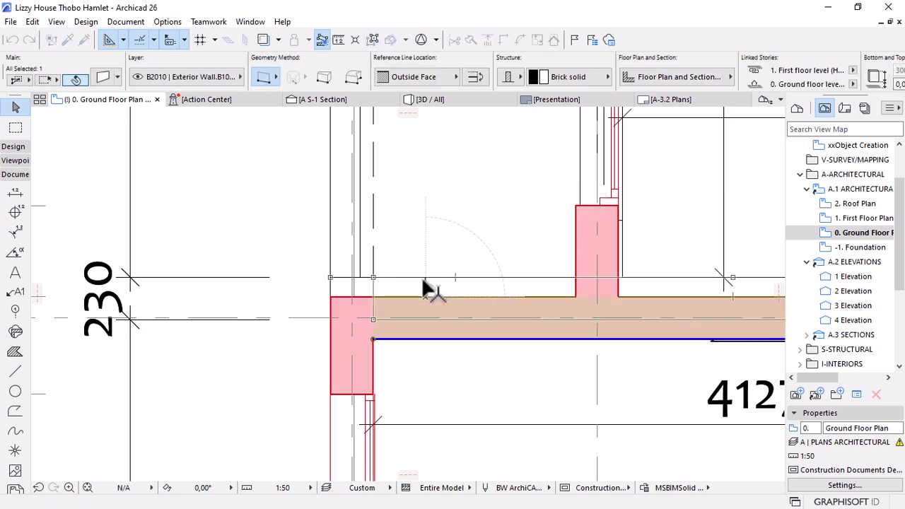
left_click(425, 279)
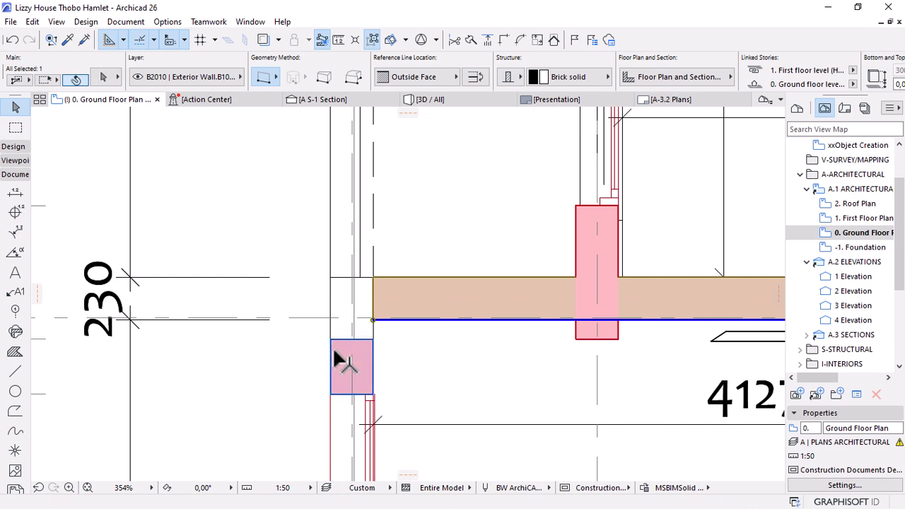
- Join it to the short lower-left wall as an L-corner and trim the leftover stub
left_click(345, 365, "shift")
key("ctrl+equal")
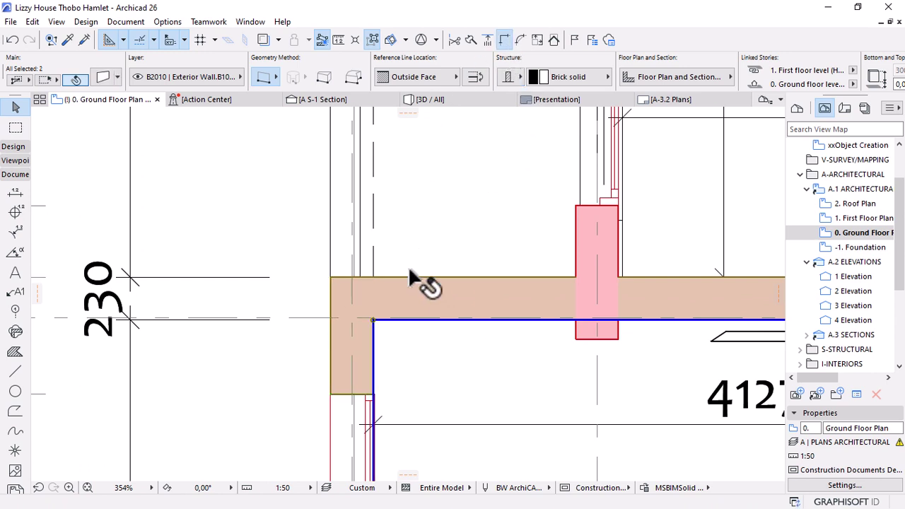
key("Escape")
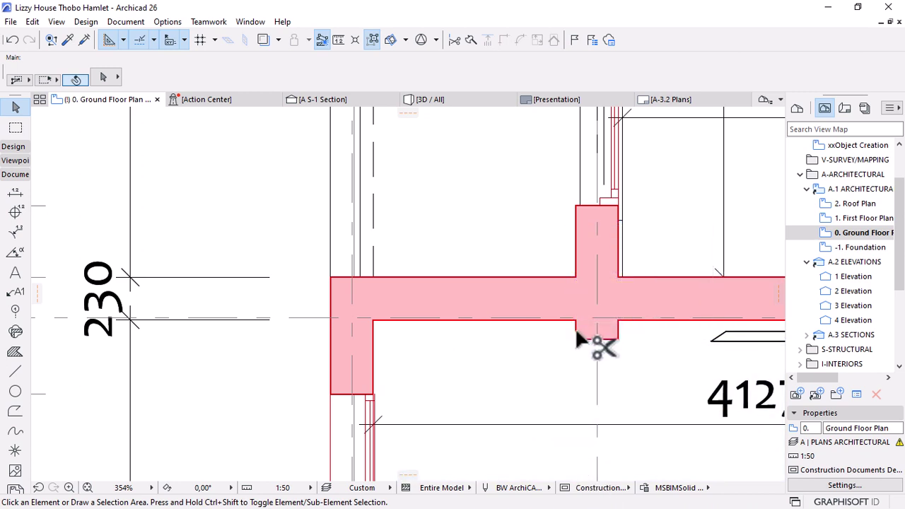
left_click(577, 329, "ctrl")
scroll(453, 357, "down", 5)
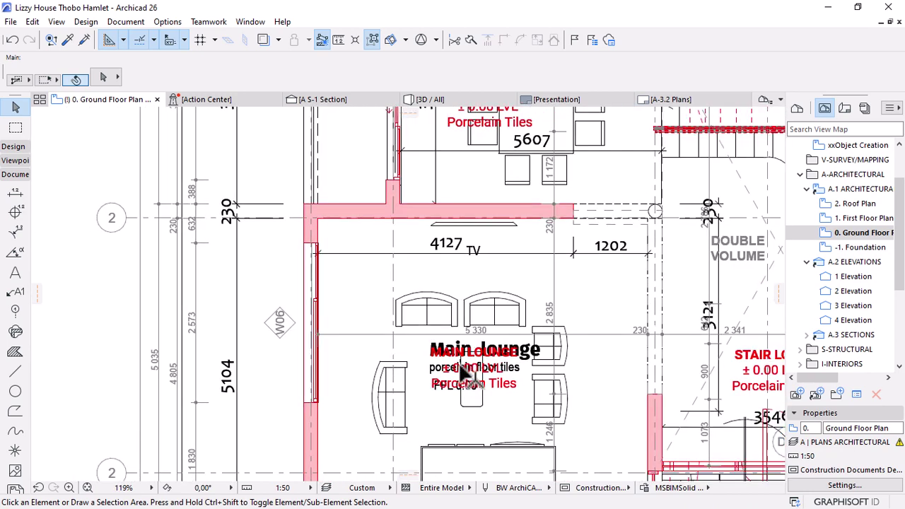
scroll(460, 377, "down", 2)
scroll(401, 200, "up", 2)
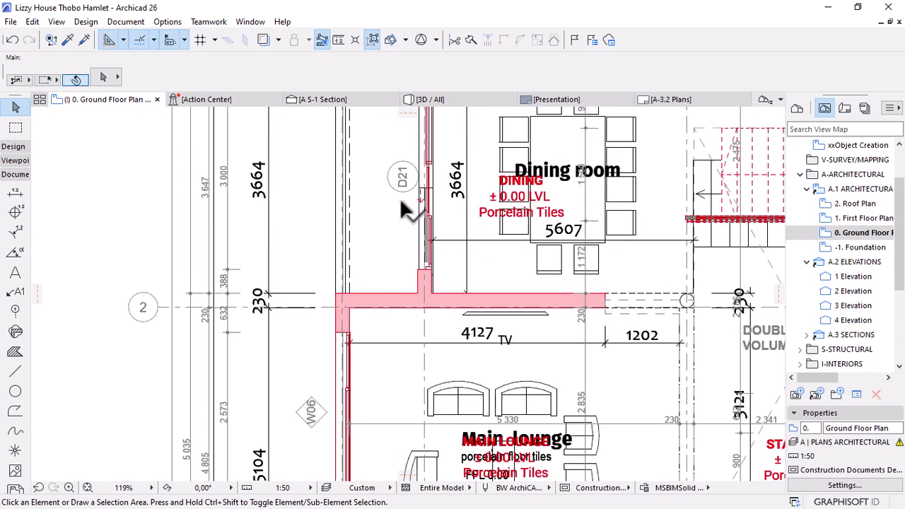
scroll(442, 364, "down", 4)
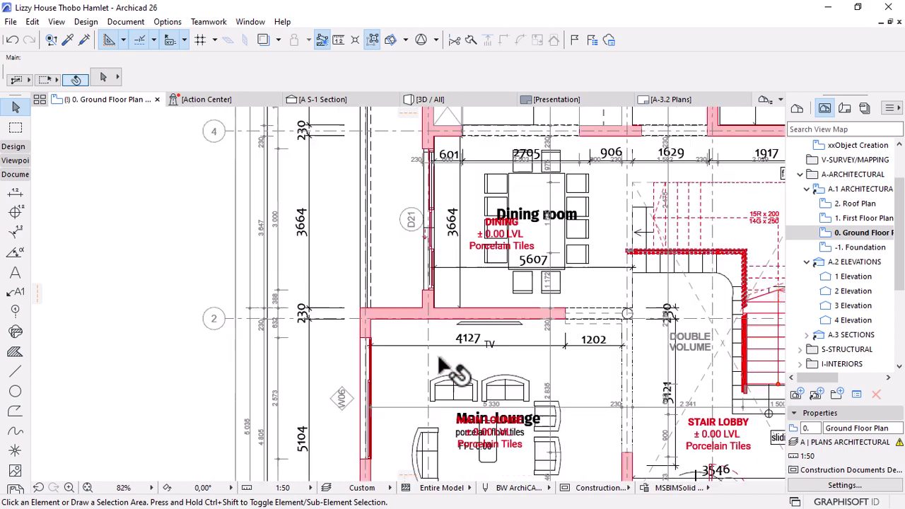
scroll(447, 368, "down", 1)
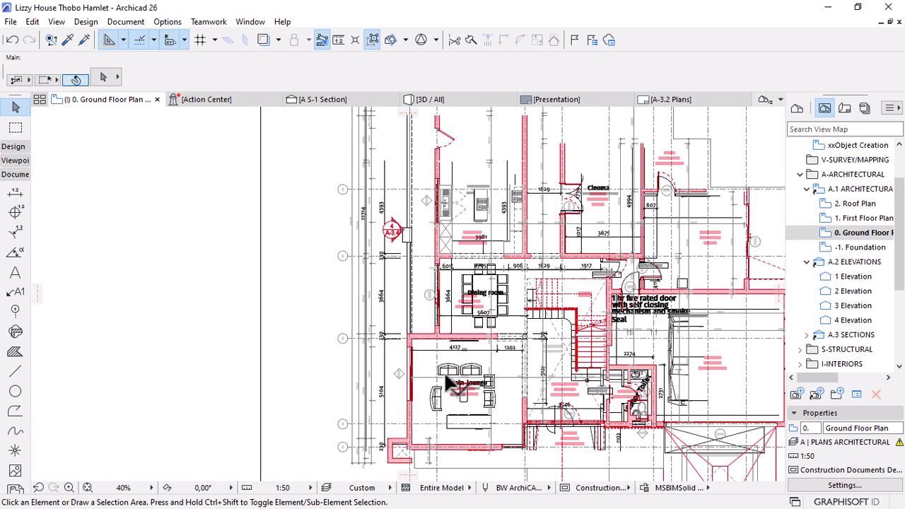
scroll(447, 422, "up", 3)
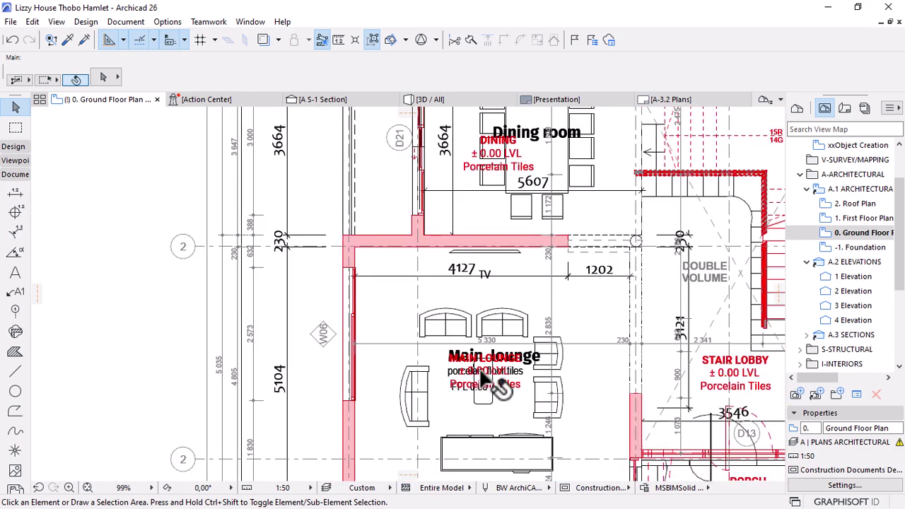
left_click(483, 377)
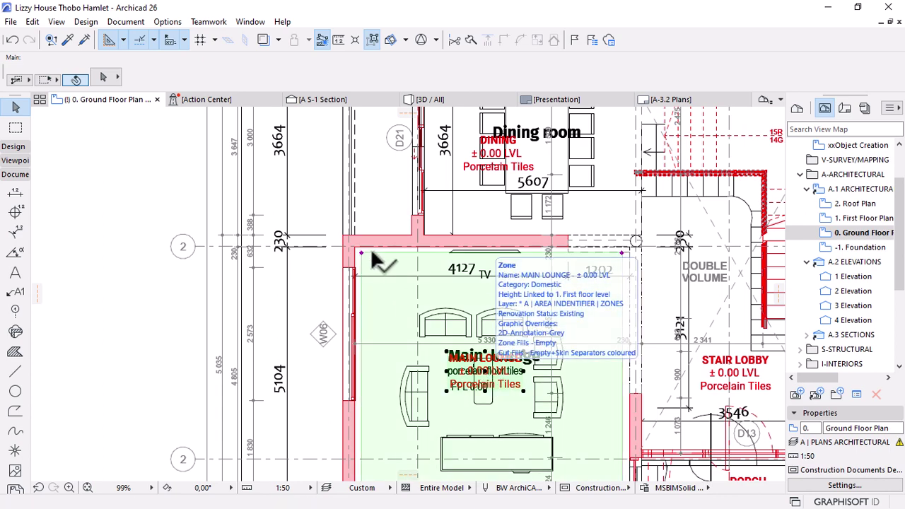
key("Escape")
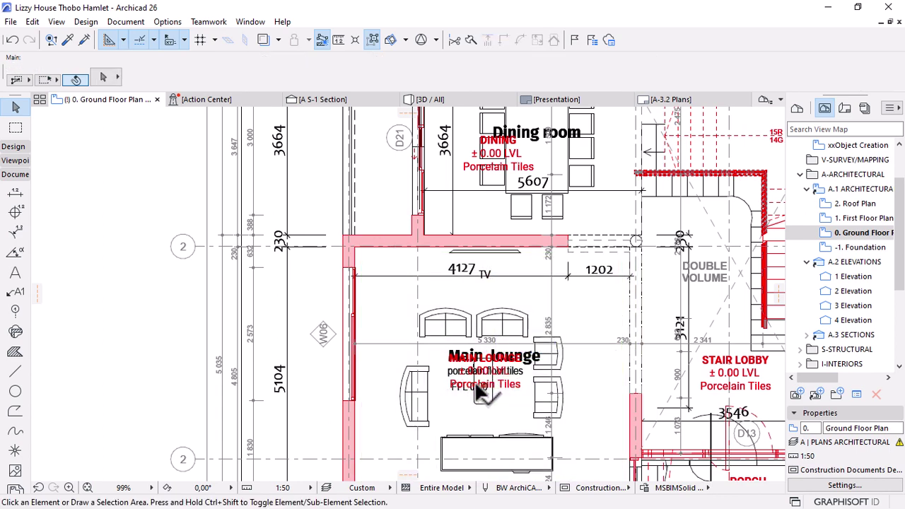
scroll(483, 400, "down", 1)
scroll(476, 392, "down", 3)
scroll(453, 148, "up", 2)
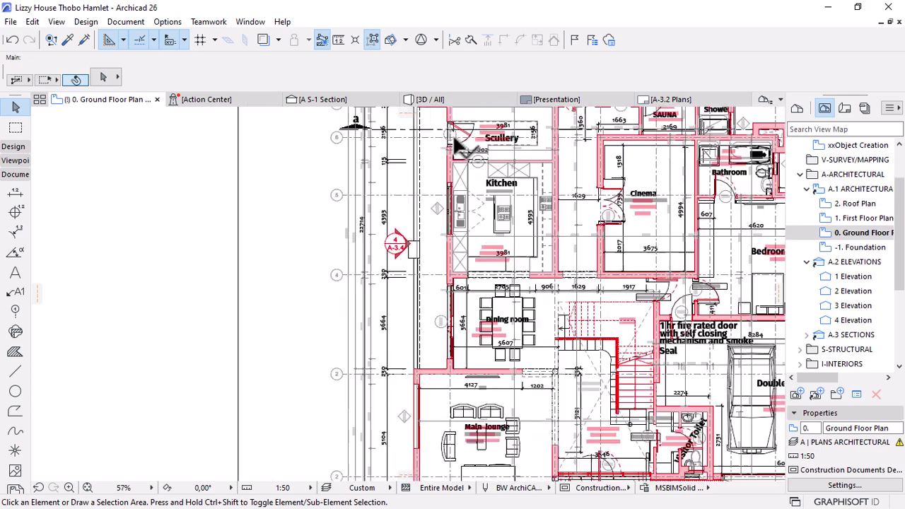
scroll(446, 177, "up", 5)
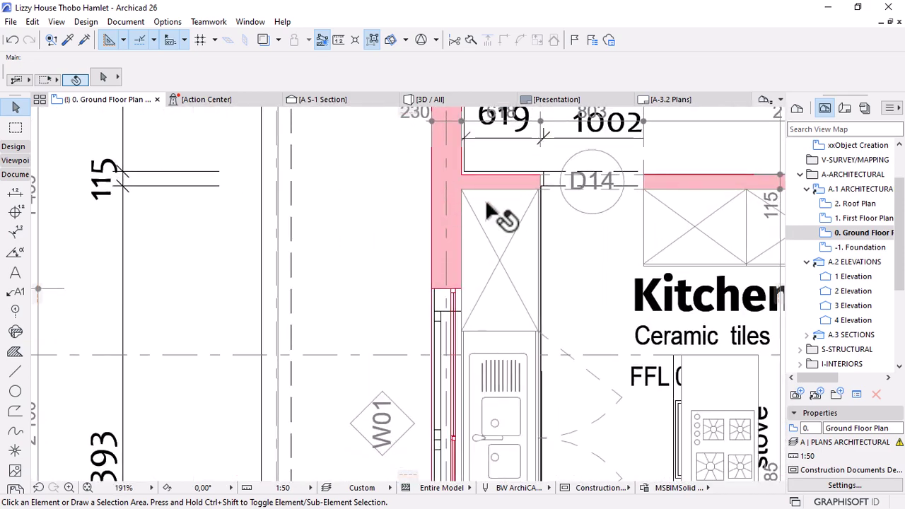
scroll(452, 198, "down", 4)
scroll(453, 191, "down", 1)
scroll(453, 191, "down", 1)
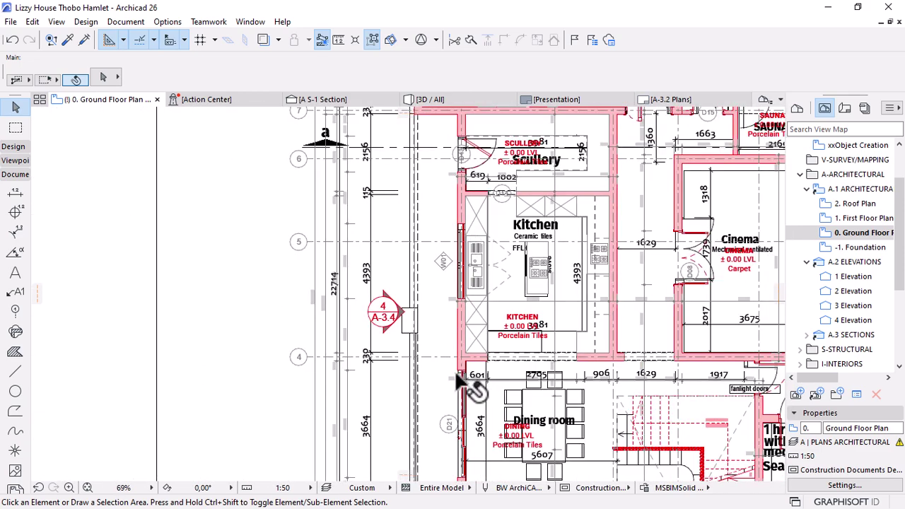
scroll(445, 424, "down", 1)
scroll(446, 428, "up", 12)
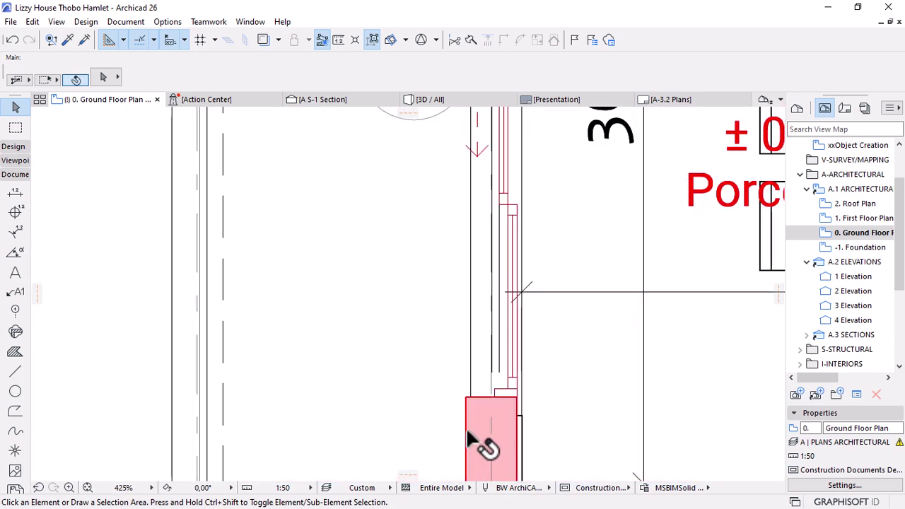
- Drag the outer wall beside the dining room sideways from its corner onto the DWG wall line
left_click(466, 410)
key("ctrl+d")
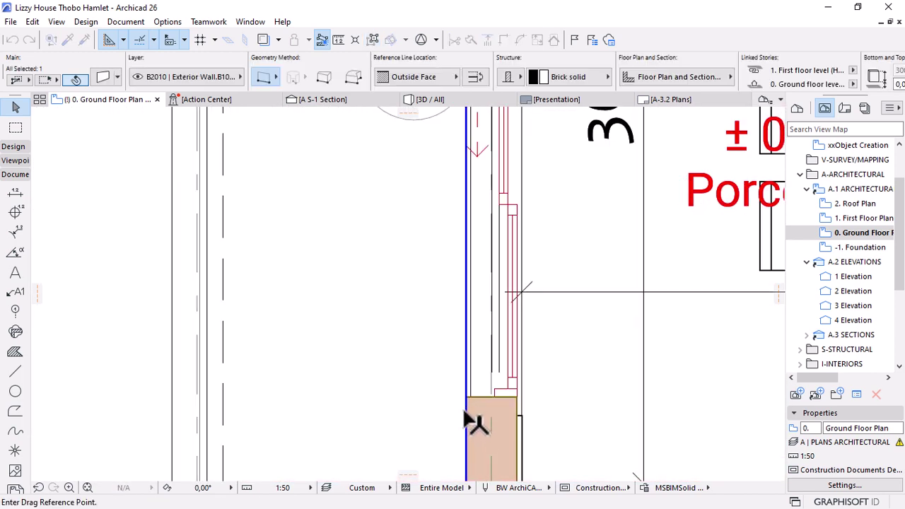
left_click(466, 422)
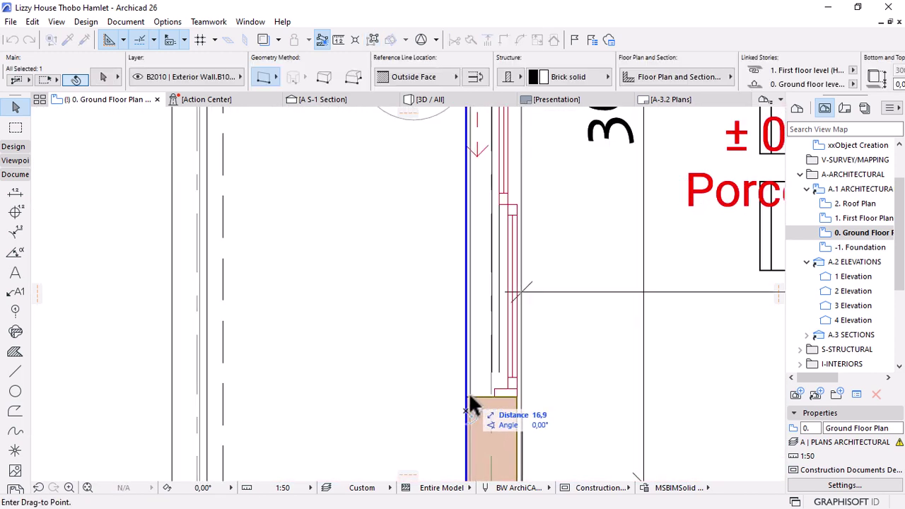
left_click(476, 414)
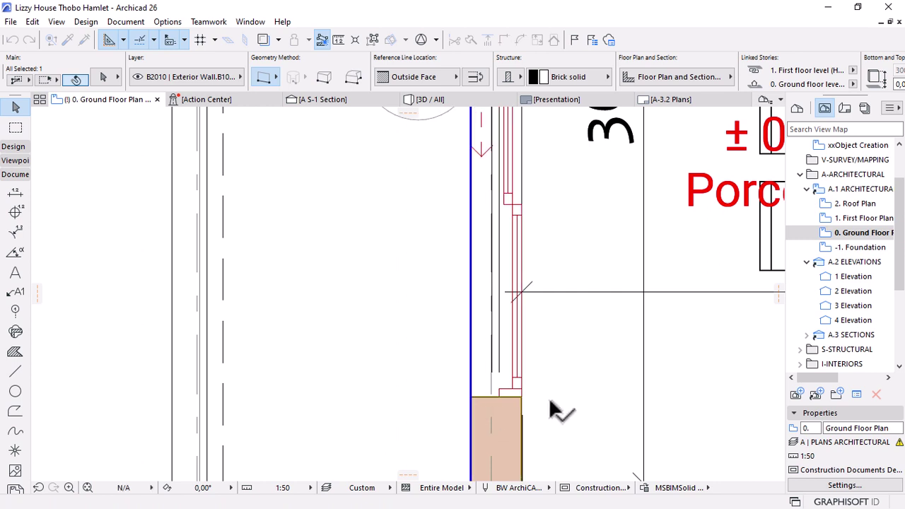
scroll(556, 414, "up", 5)
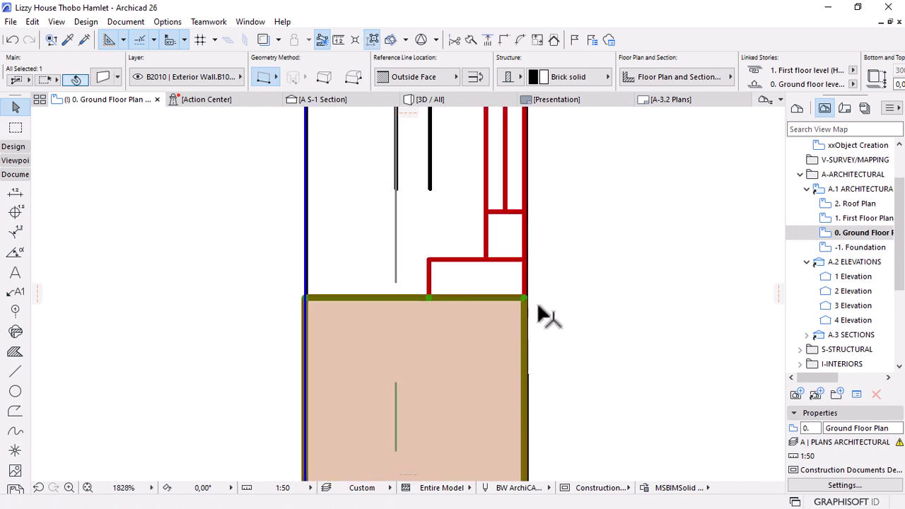
scroll(545, 313, "down", 5)
scroll(467, 446, "down", 5)
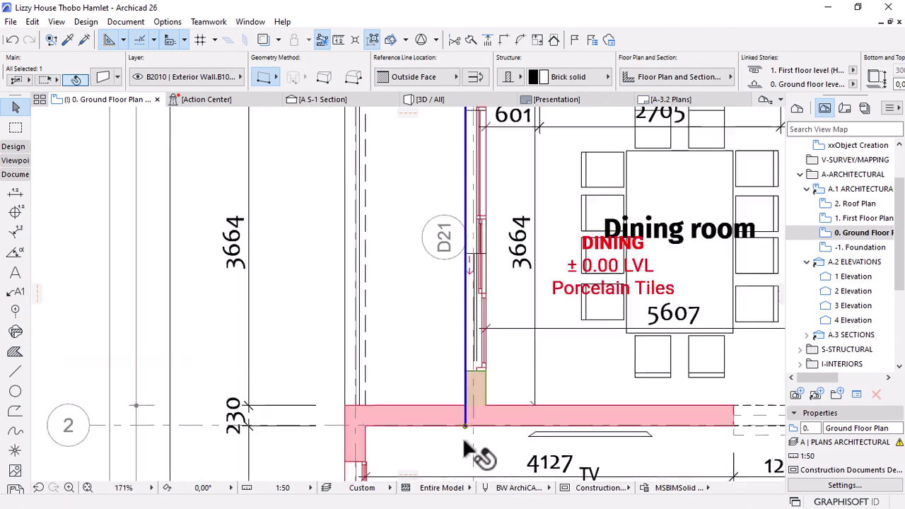
scroll(464, 401, "down", 3)
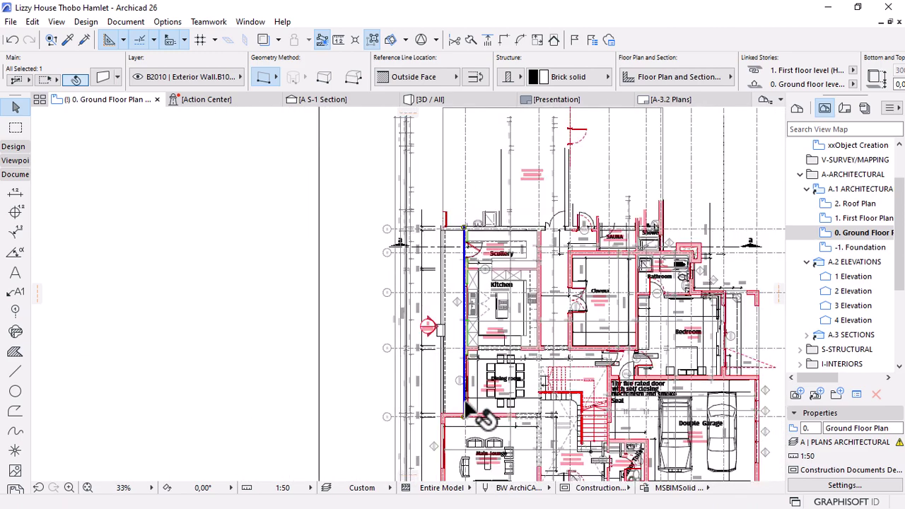
scroll(467, 233, "up", 3)
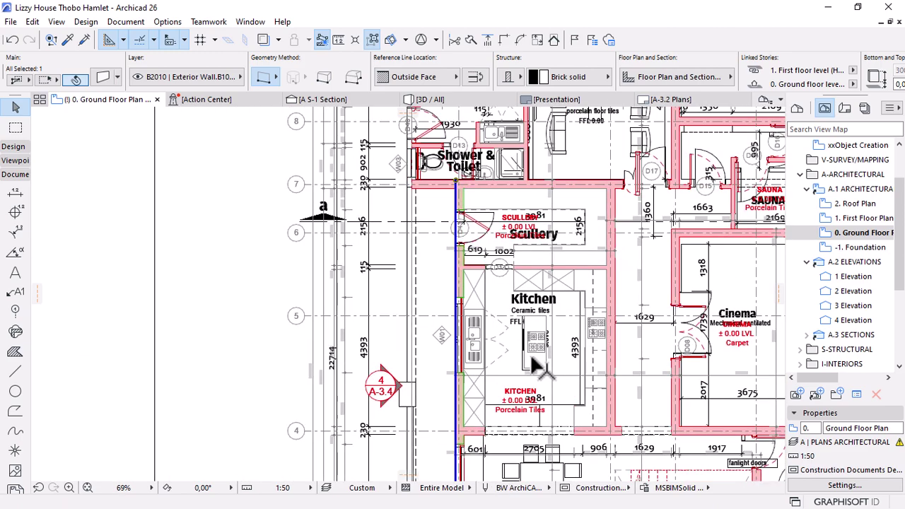
scroll(414, 237, "down", 1)
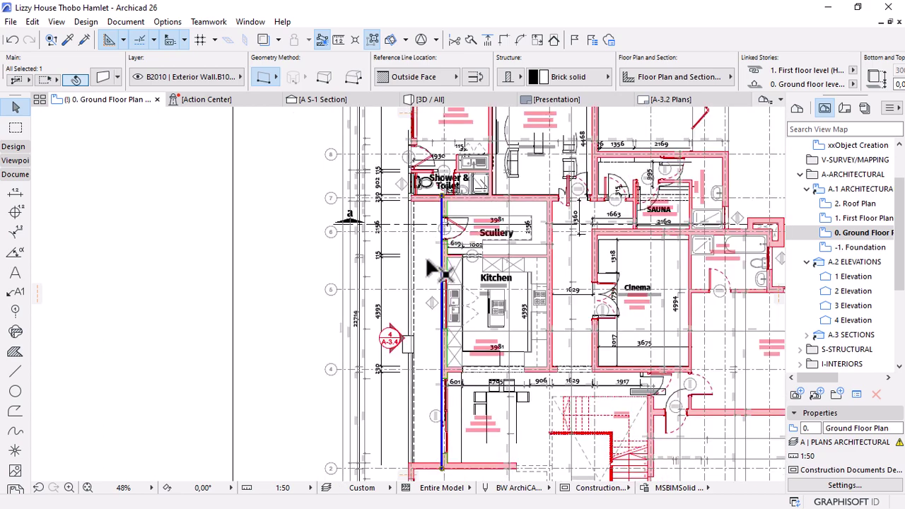
scroll(552, 418, "up", 6)
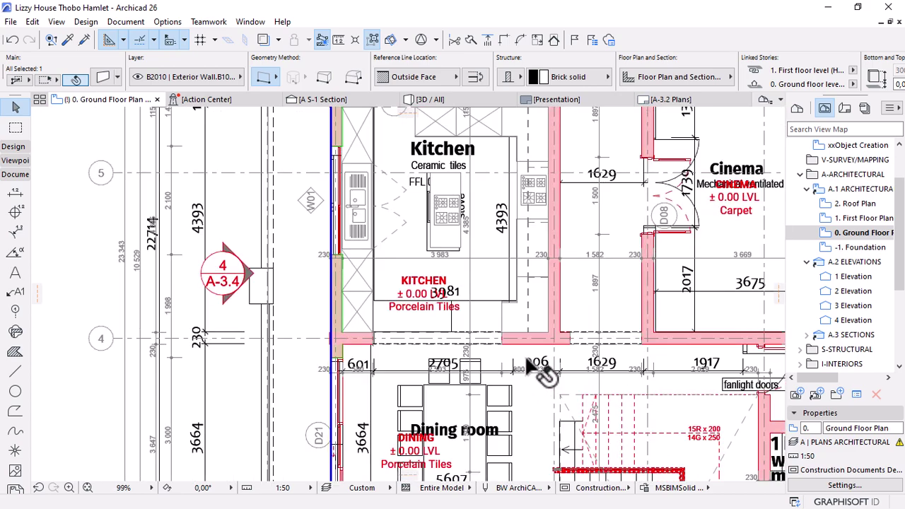
scroll(513, 341, "up", 2)
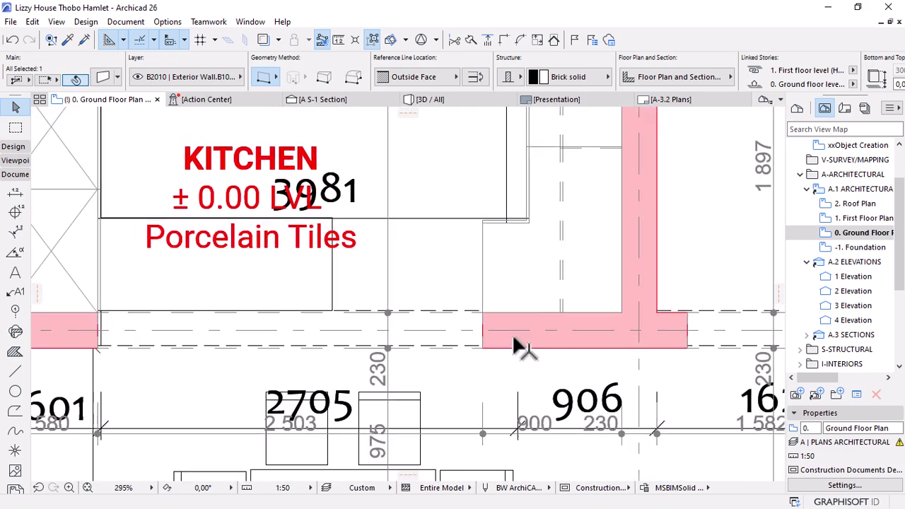
left_click(606, 350)
scroll(621, 327, "down", 2)
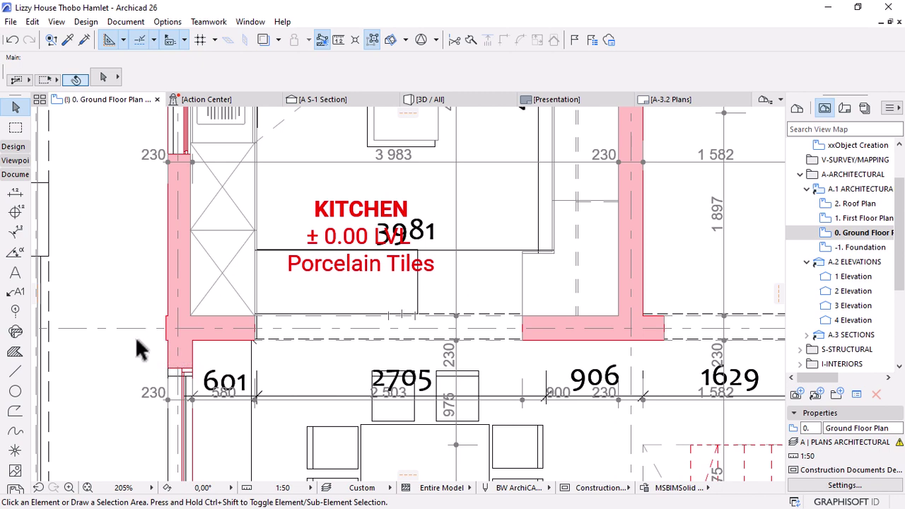
scroll(136, 338, "up", 7)
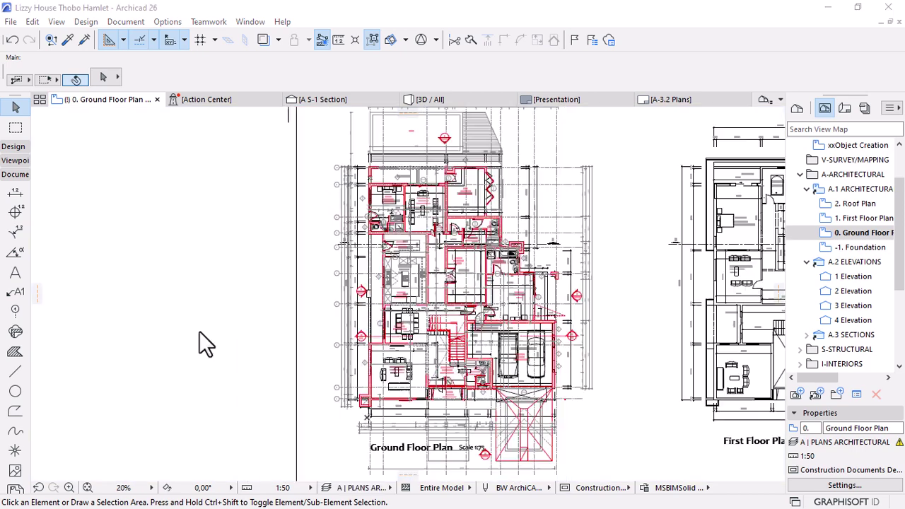
scroll(457, 340, "up", 2)
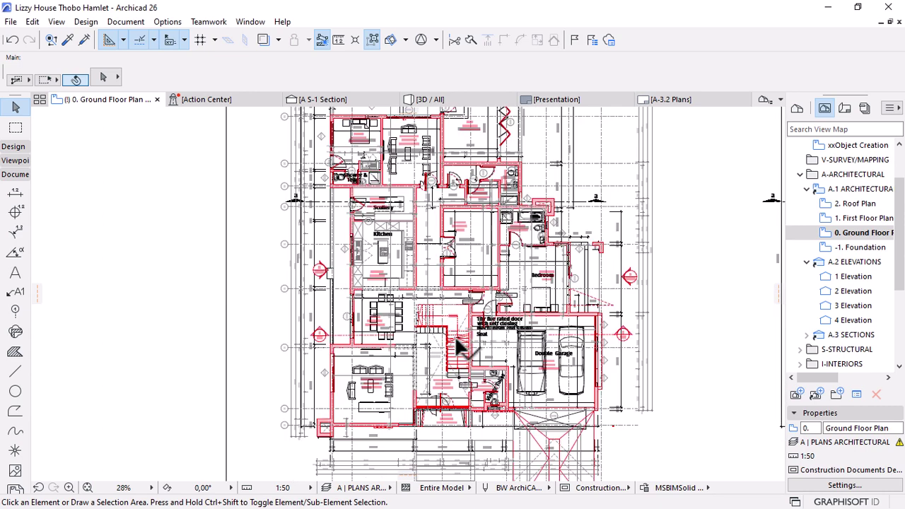
scroll(457, 341, "up", 3)
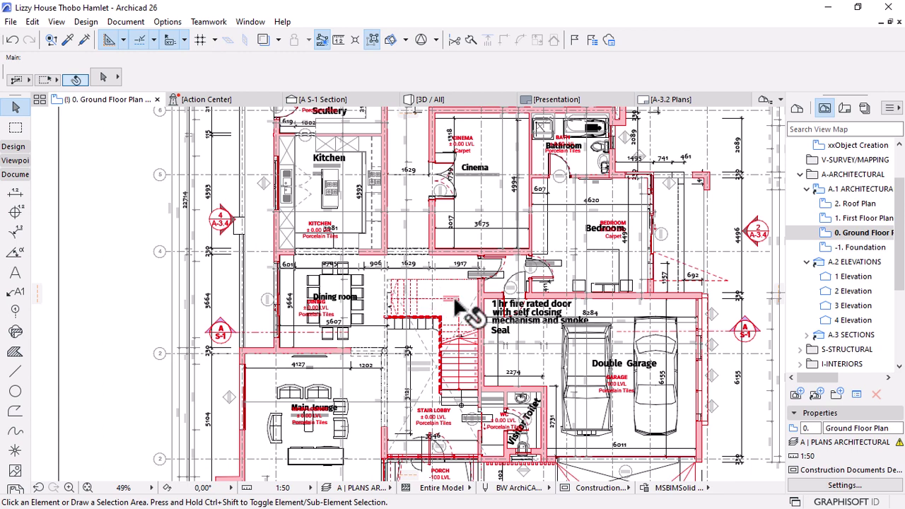
scroll(453, 303, "down", 3)
scroll(354, 386, "up", 2)
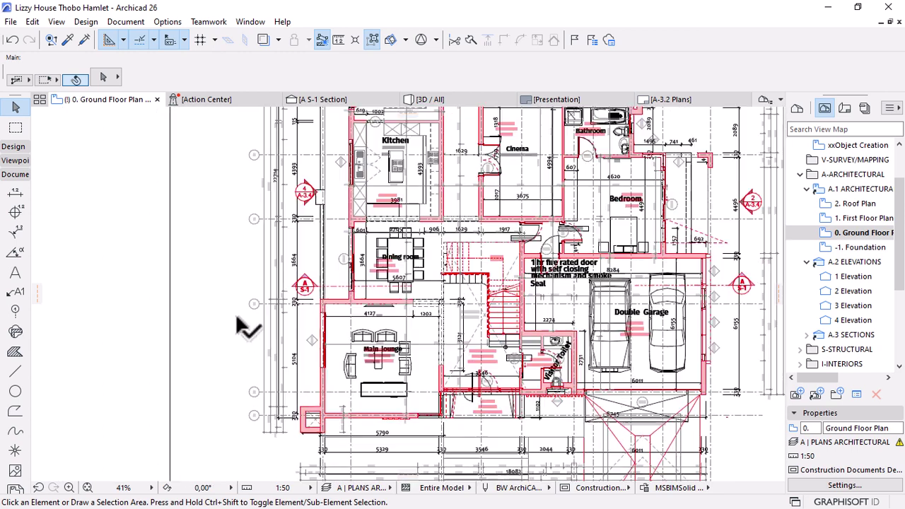
- Hide the DWG drawing's layer and apply the MSBIM Hatch Black override to the plan
left_click(101, 188)
right_click(101, 187)
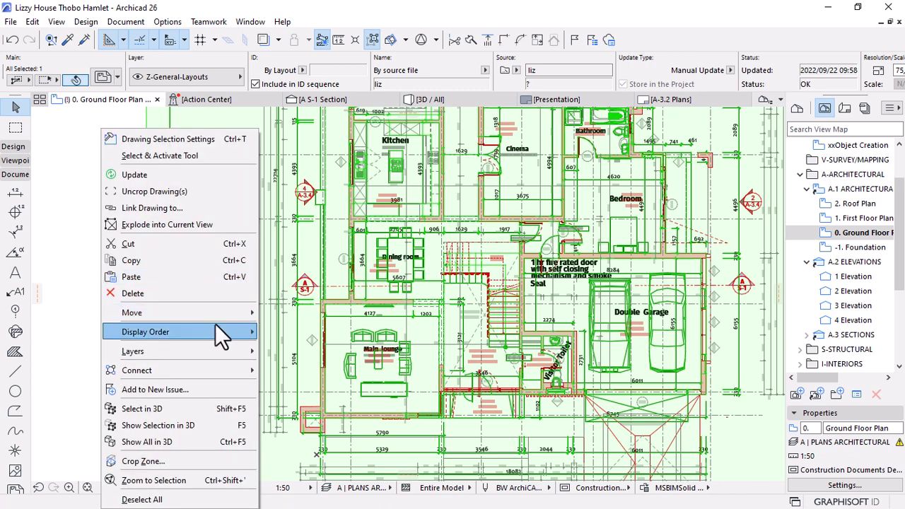
mouse_move(194, 362)
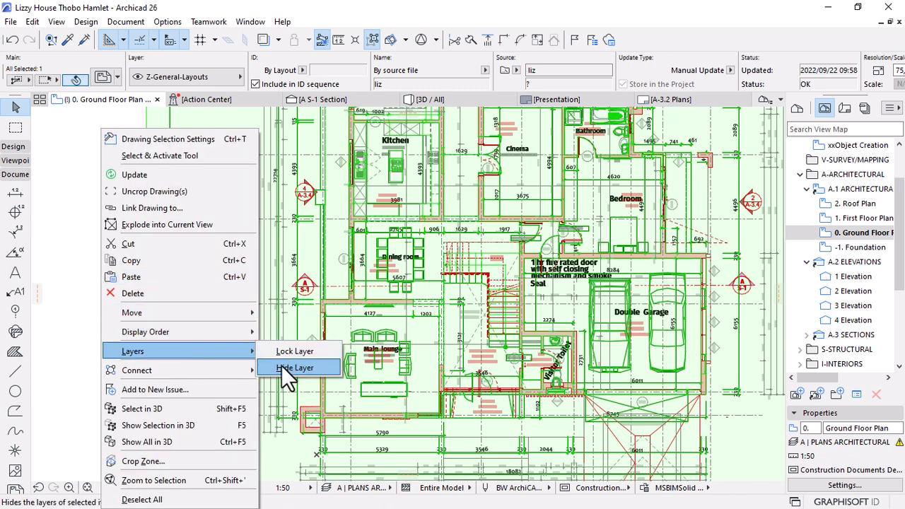
left_click(295, 368)
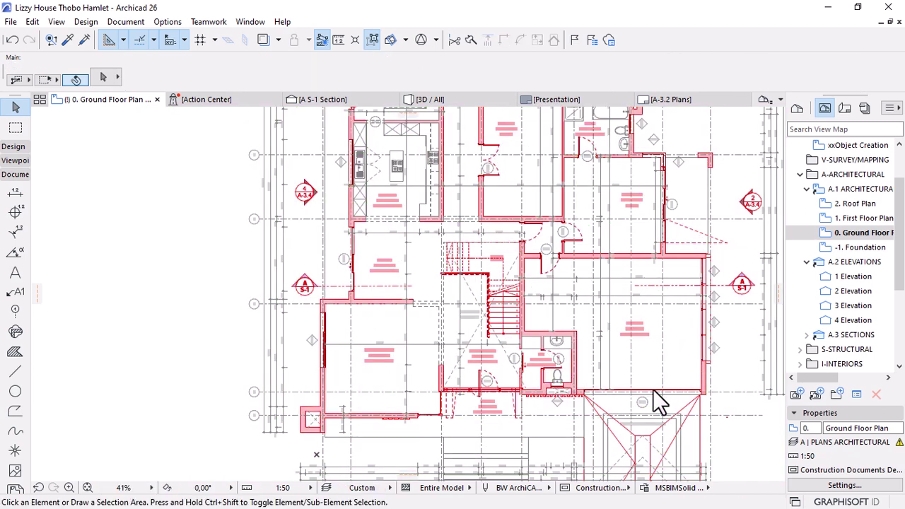
scroll(486, 372, "down", 3)
left_click(676, 488)
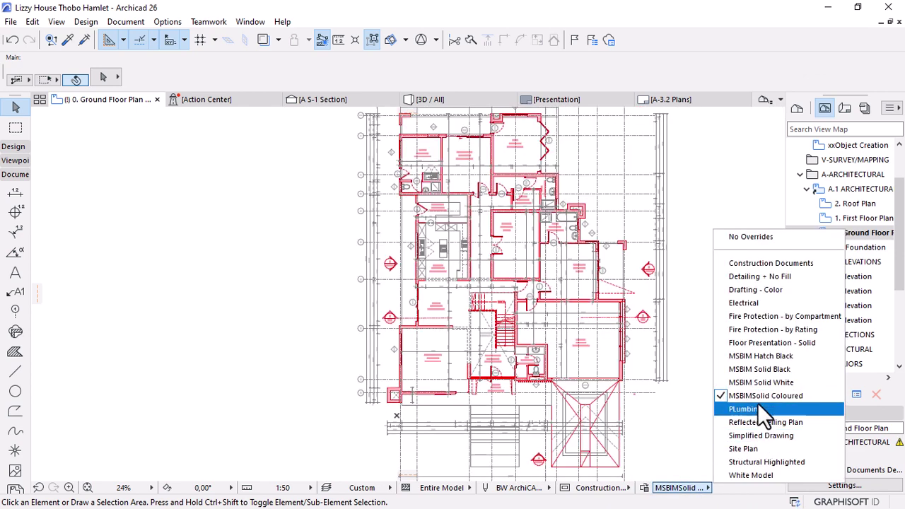
left_click(766, 357)
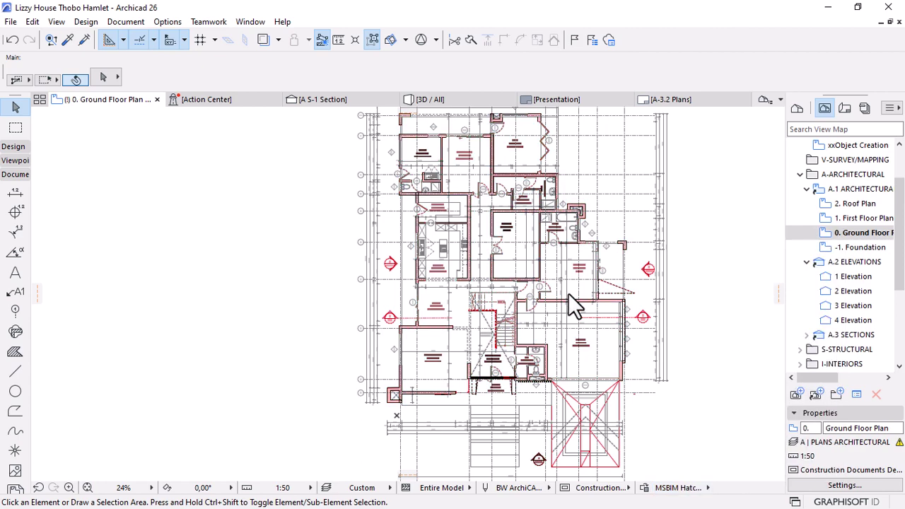
scroll(559, 354, "up", 3)
scroll(722, 368, "up", 4)
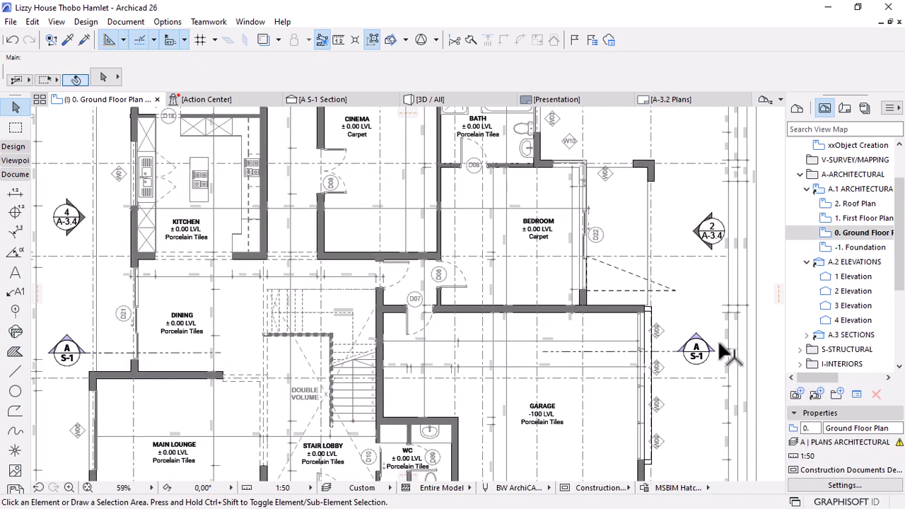
scroll(387, 281, "up", 2)
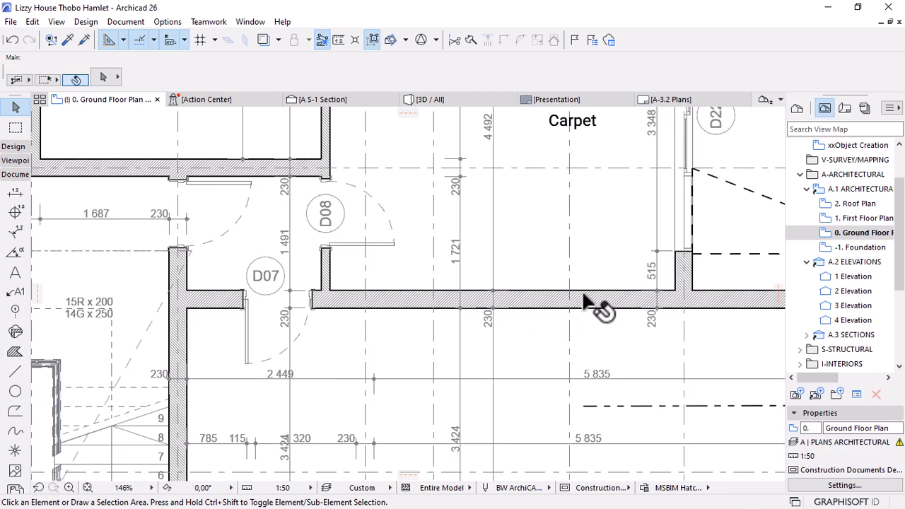
scroll(541, 285, "down", 5)
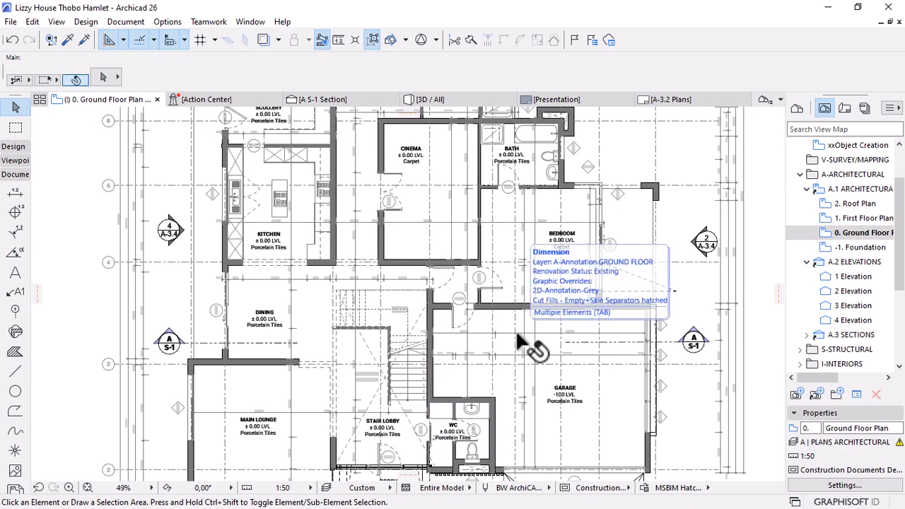
scroll(336, 301, "up", 1)
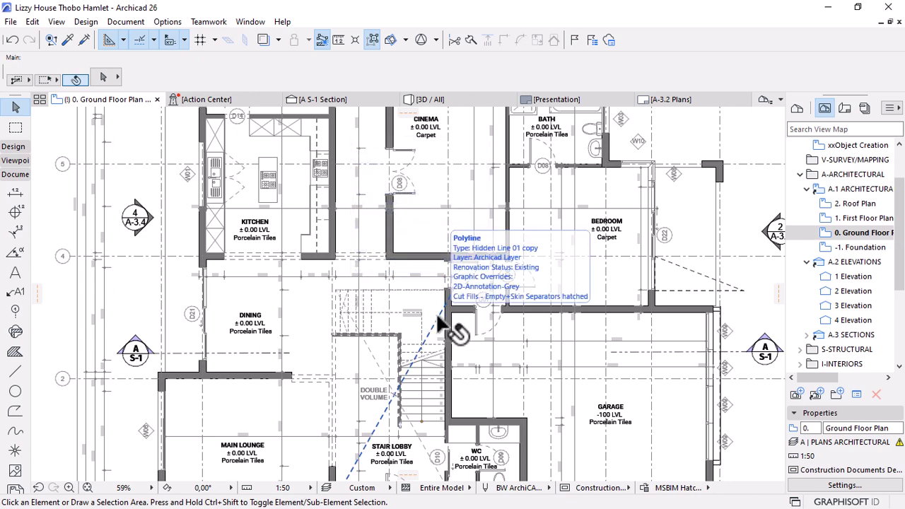
scroll(429, 337, "down", 6)
scroll(429, 177, "up", 6)
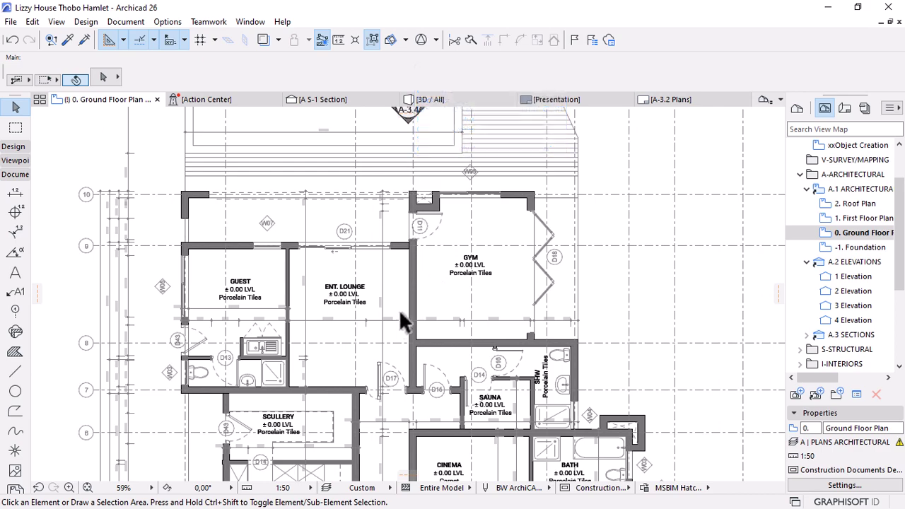
scroll(400, 320, "up", 2)
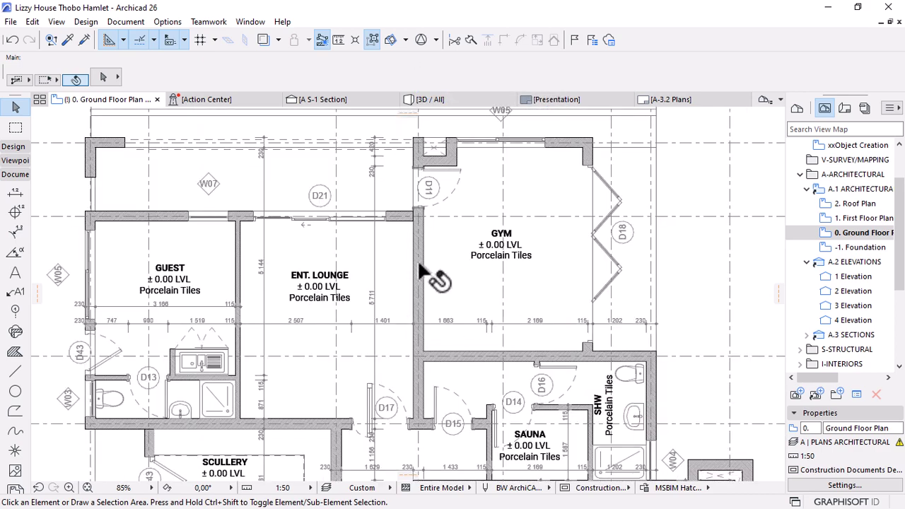
scroll(436, 264, "down", 5)
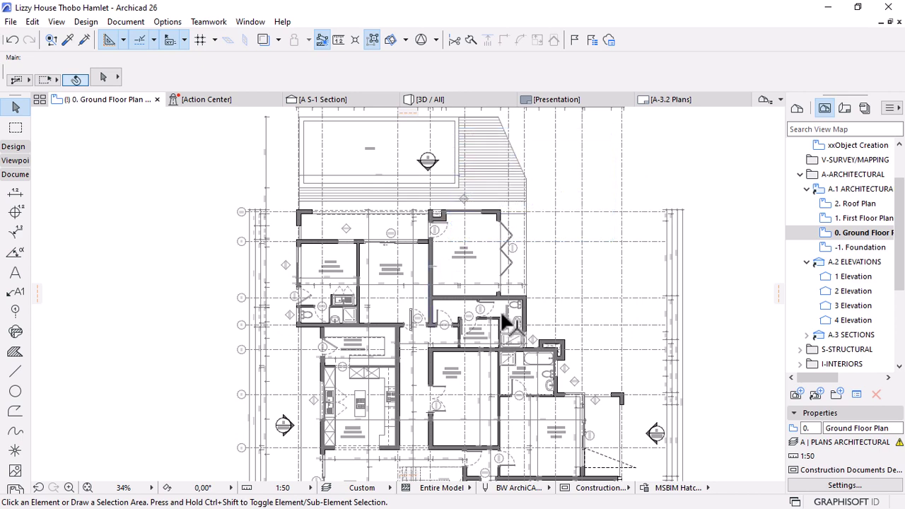
scroll(440, 327, "up", 5)
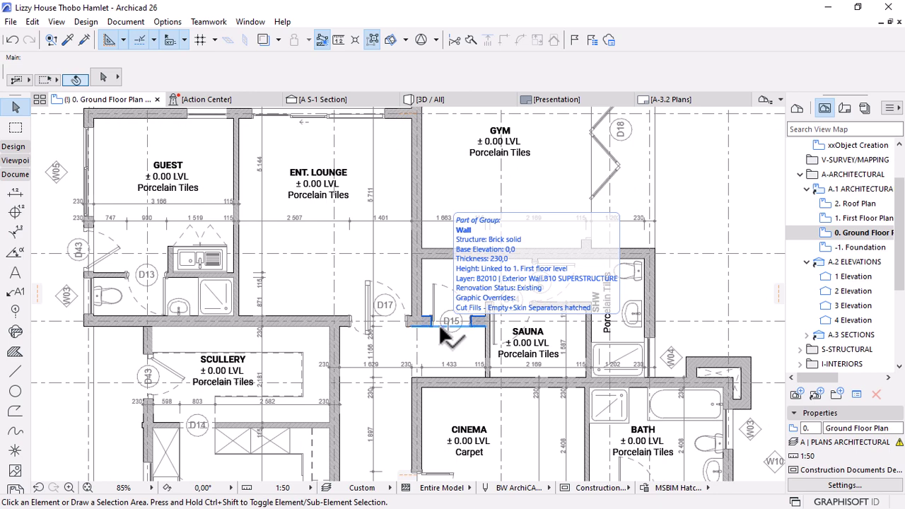
scroll(185, 264, "up", 4)
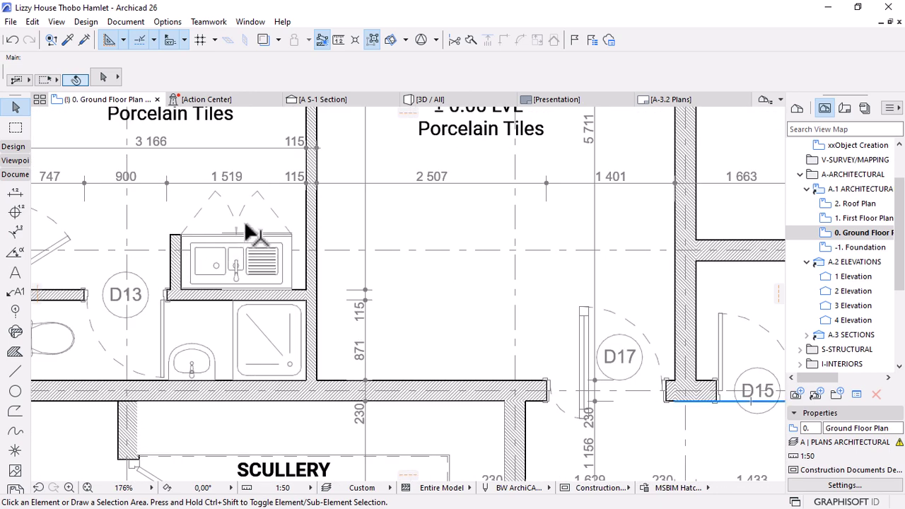
scroll(252, 232, "up", 5)
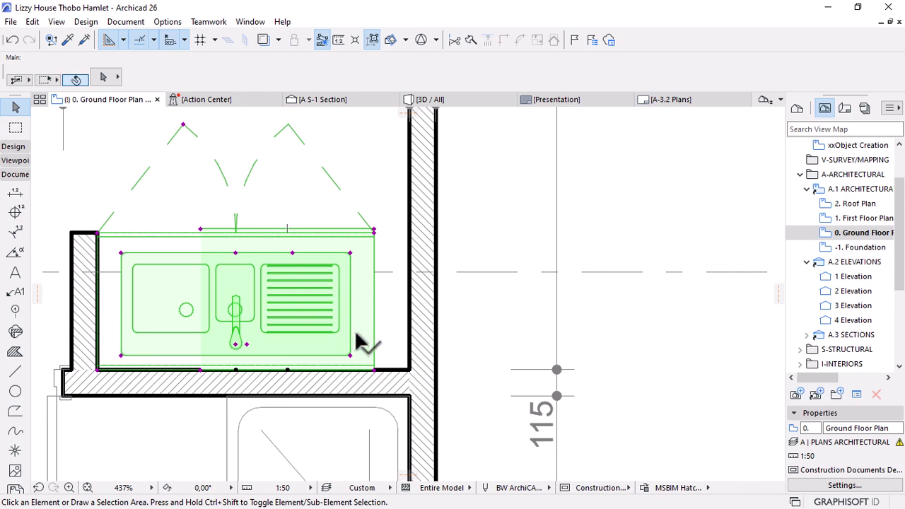
- Stretch Base Cabinet Block 26 from its top-right corner so it reaches the right side wall
left_click(361, 284)
left_click(375, 370)
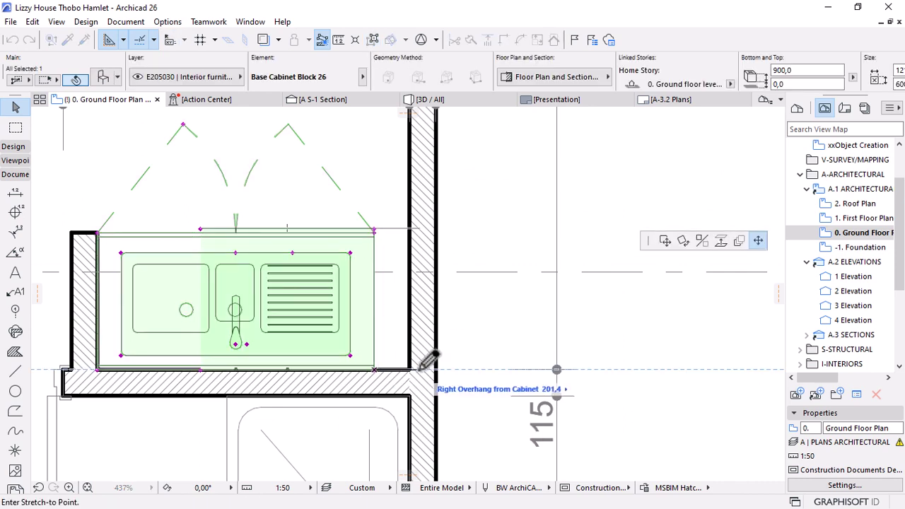
key("Escape")
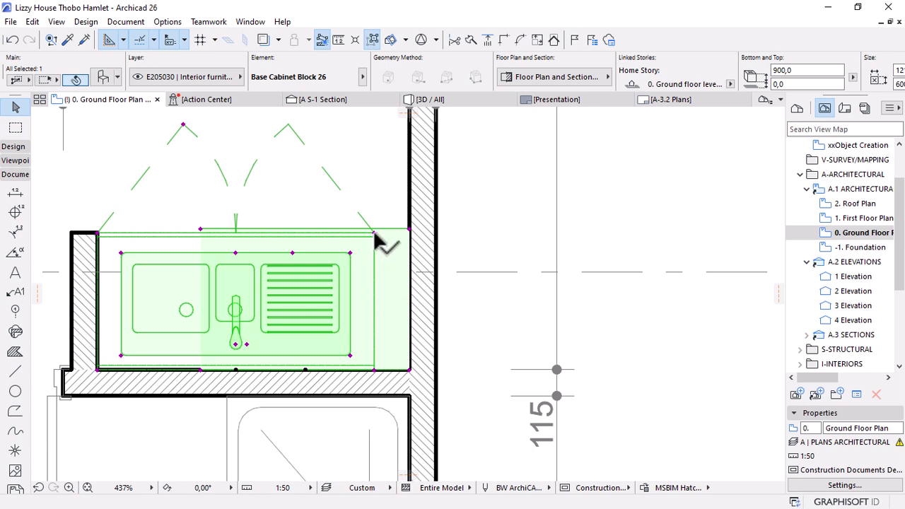
left_click(409, 230)
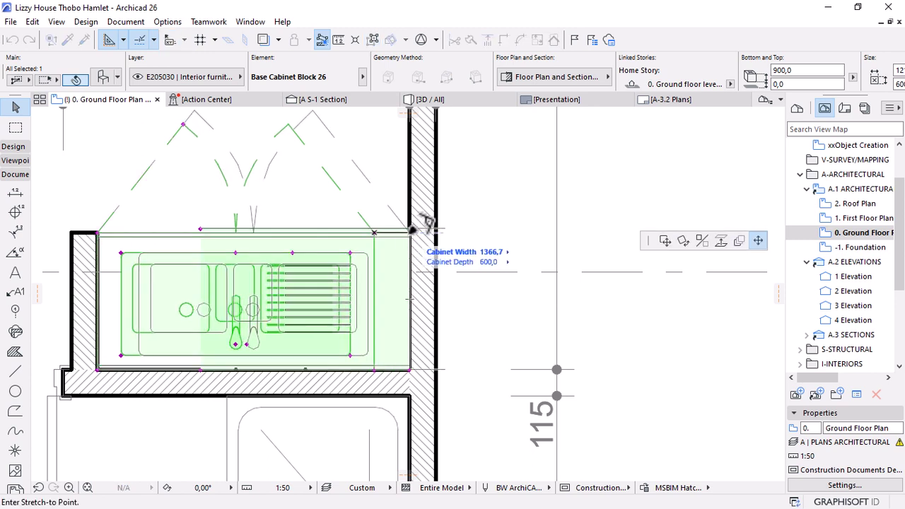
left_click(436, 228)
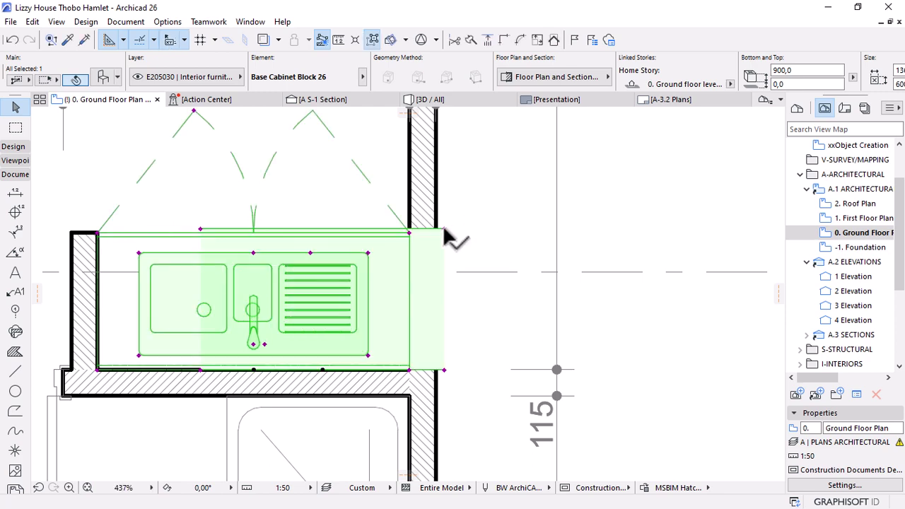
left_click(410, 231)
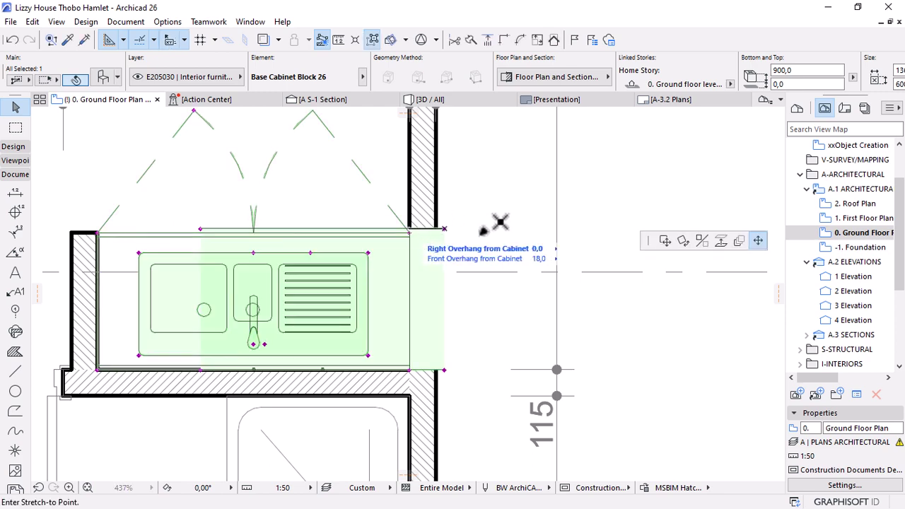
key("Escape")
scroll(364, 222, "down", 8)
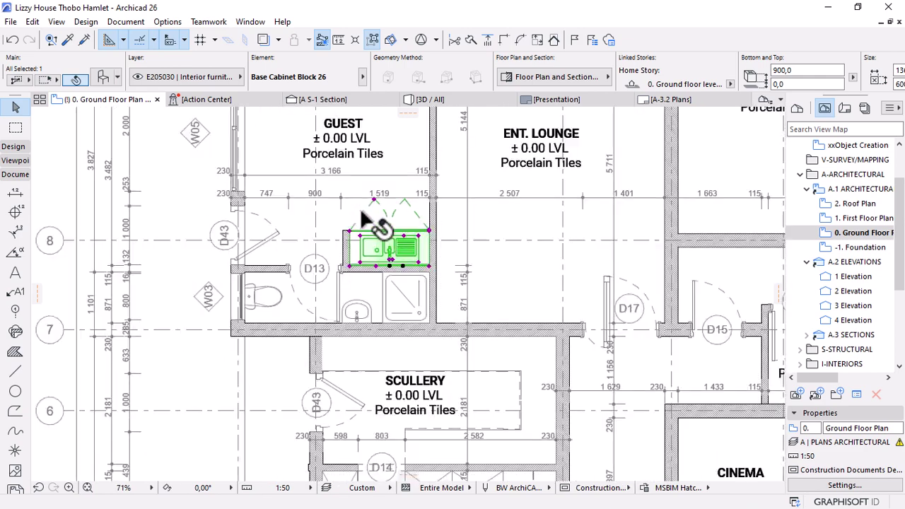
left_click(212, 287)
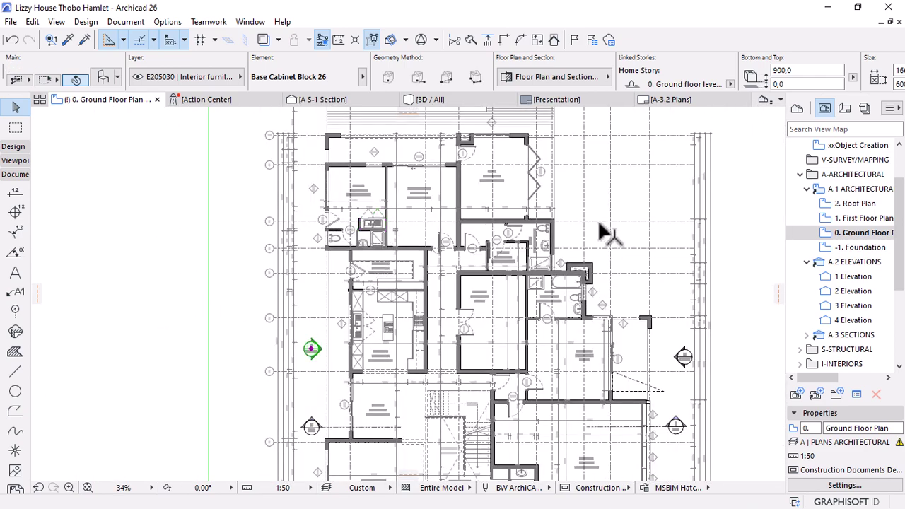
key("Escape")
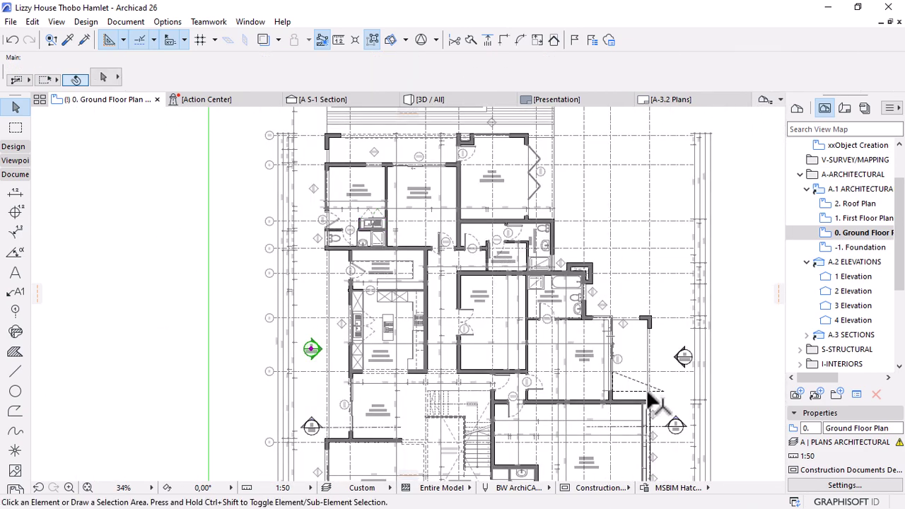
scroll(697, 415, "down", 1)
scroll(701, 418, "up", 1)
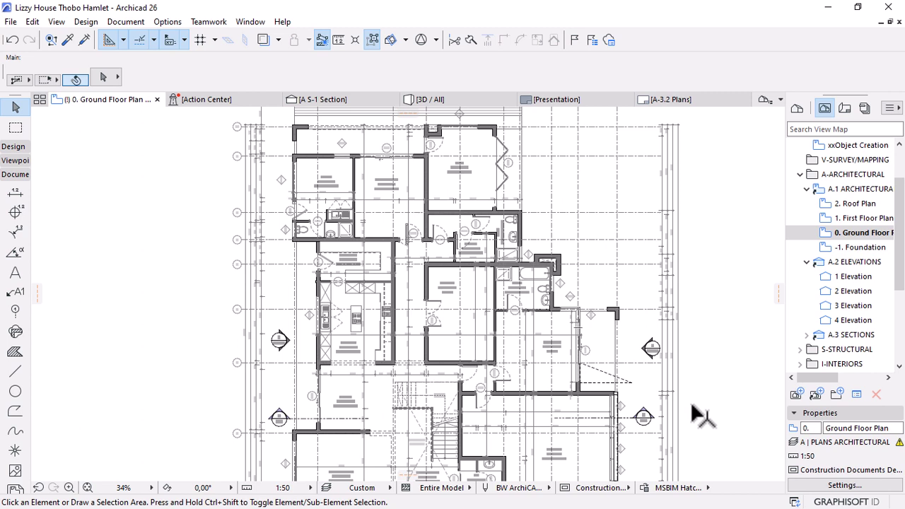